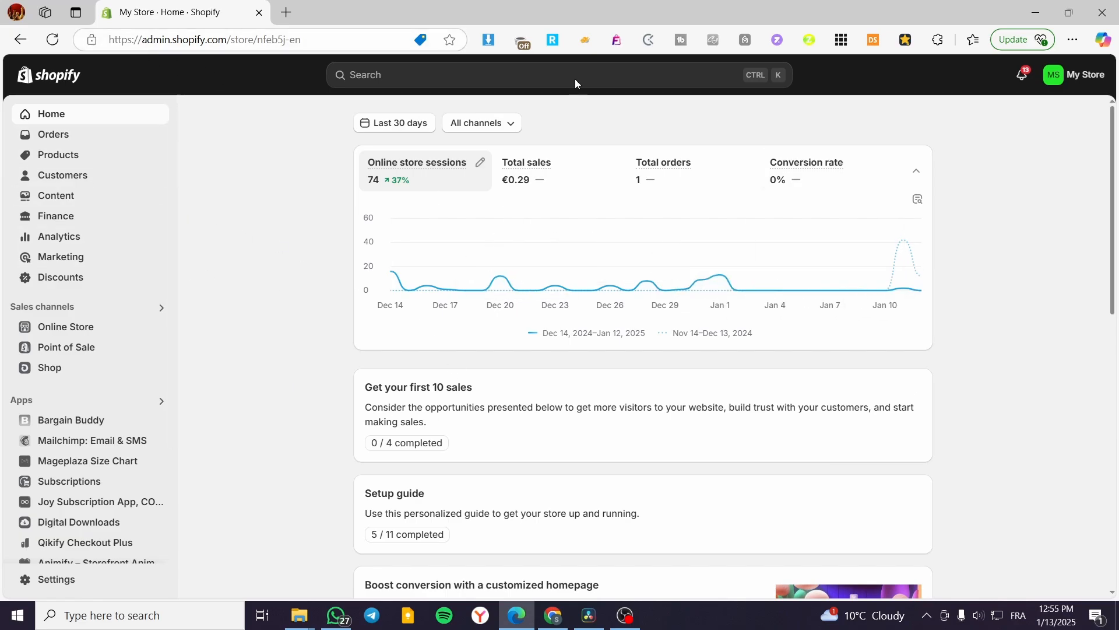
# Step: Search the store admin for "Shipeasy" and continue the search in the Shopify App Store
pyautogui.click(371, 85)
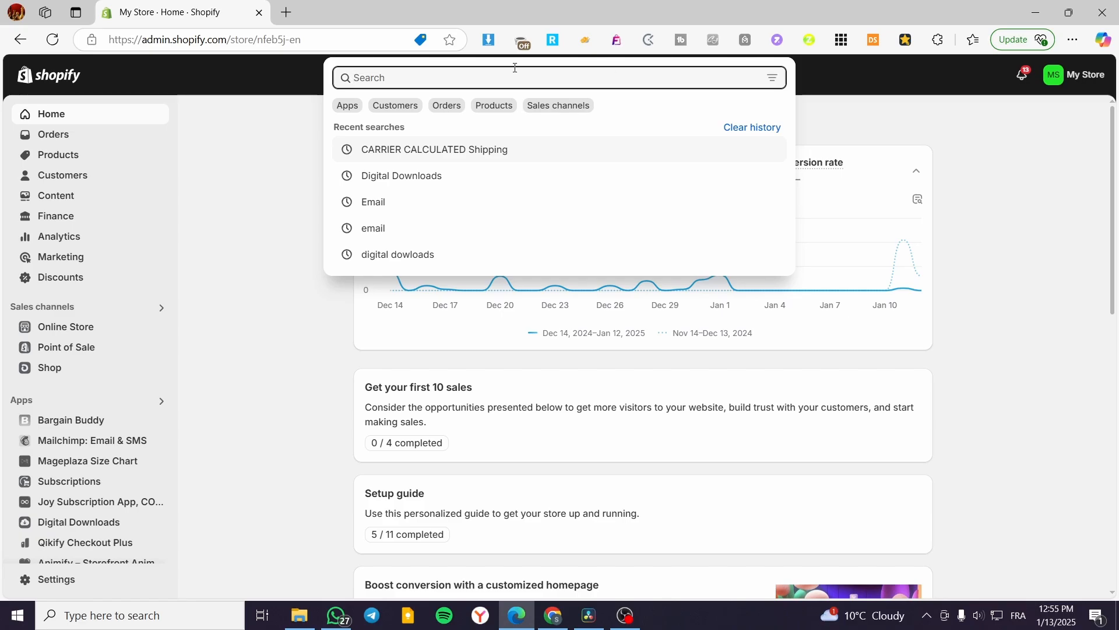
pyautogui.write('Ship')
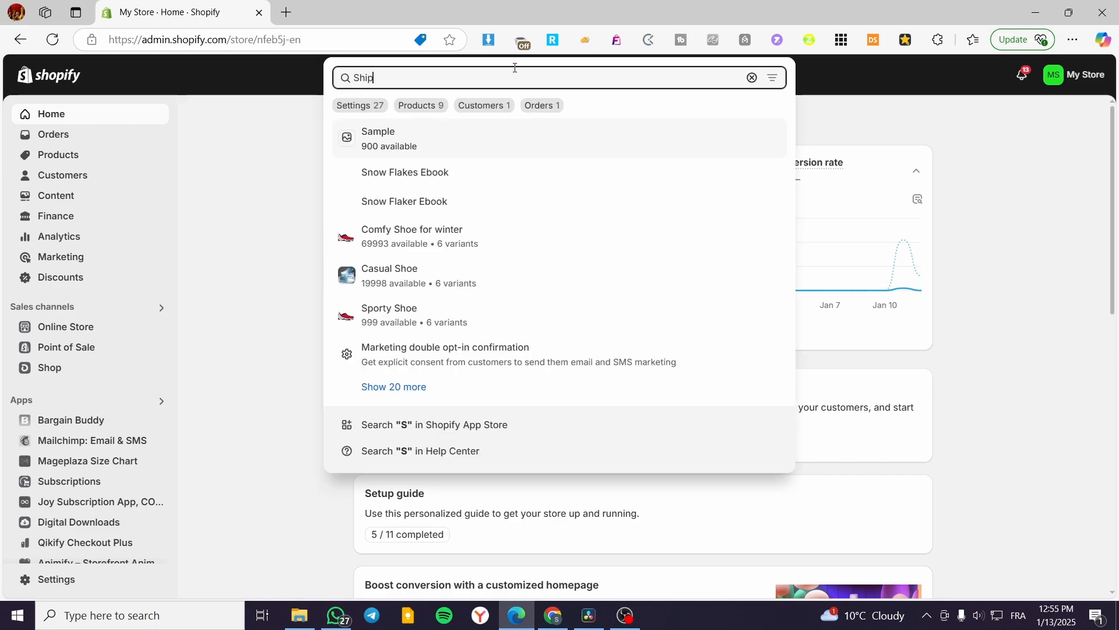
pyautogui.write('easy')
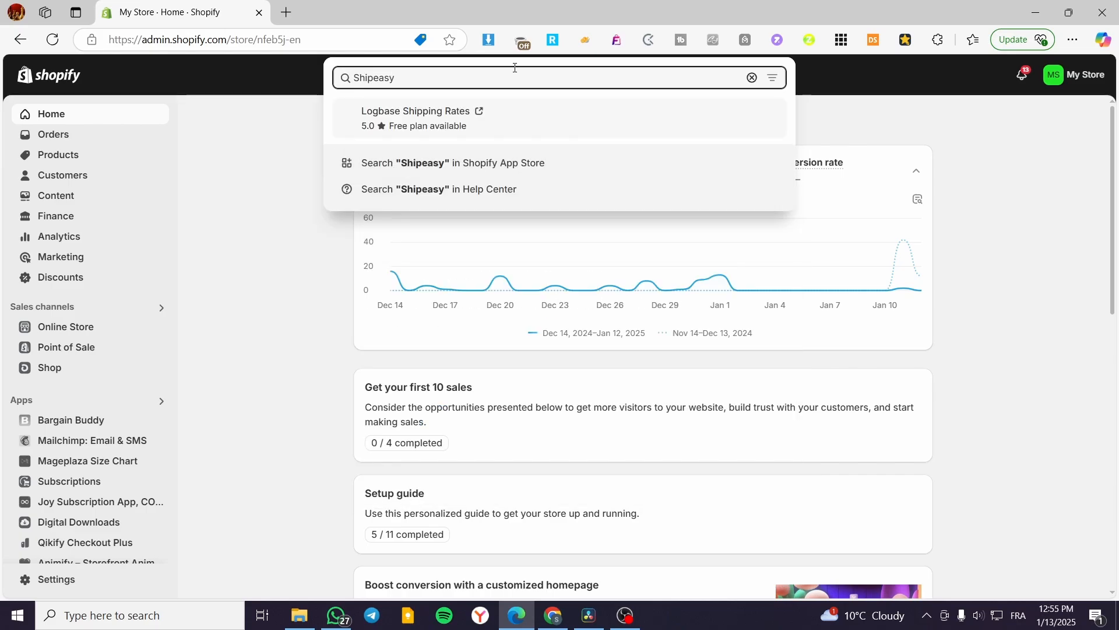
pyautogui.click(448, 168)
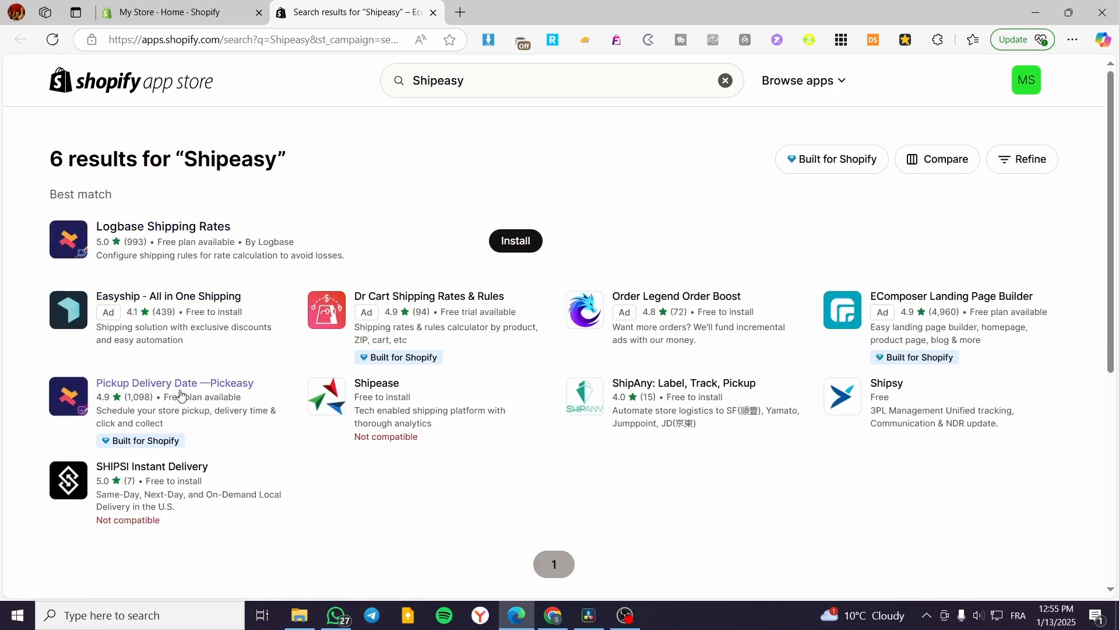
# Step: Change the app search to "shipping Shipeasy" and open the Logbase Shipping Rates listing
pyautogui.click(414, 79)
pyautogui.write('shipp')
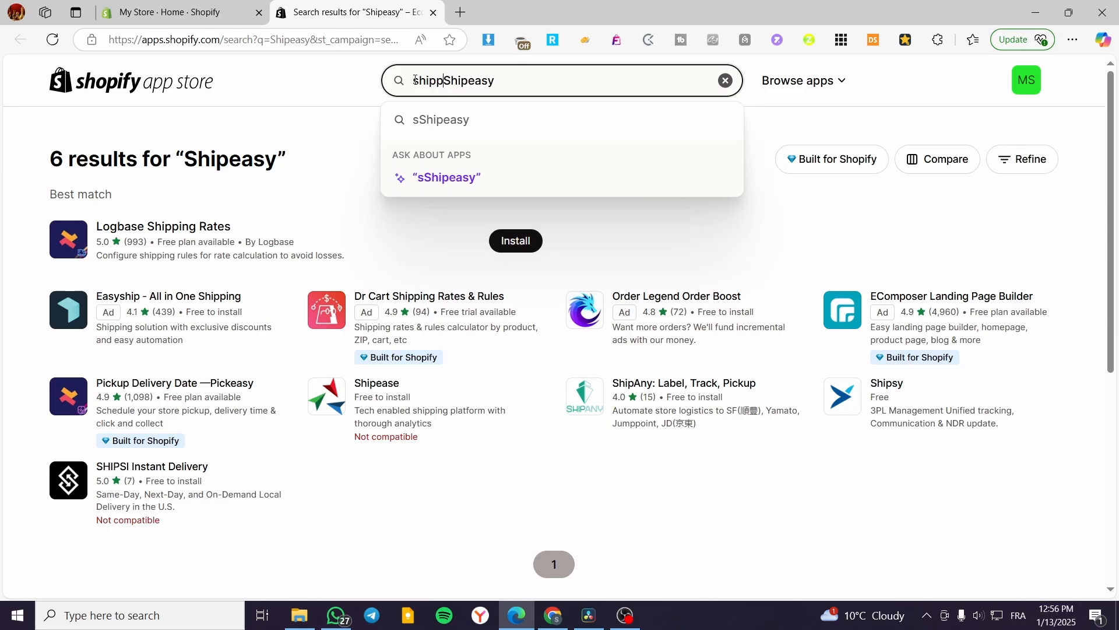
pyautogui.write('ing')
pyautogui.press('Return')
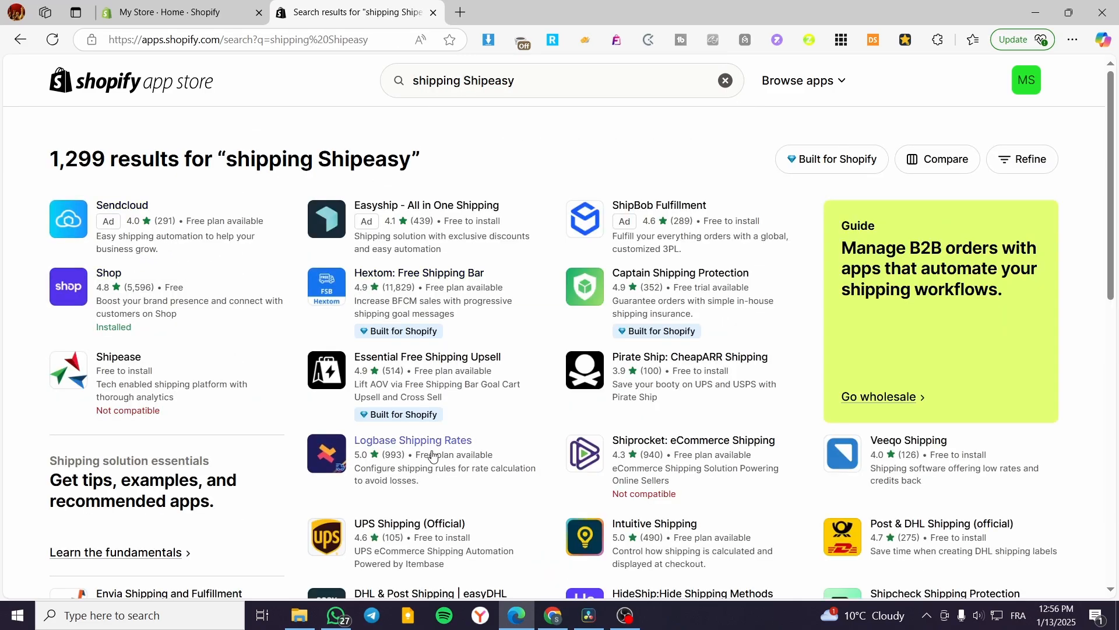
pyautogui.click(504, 451)
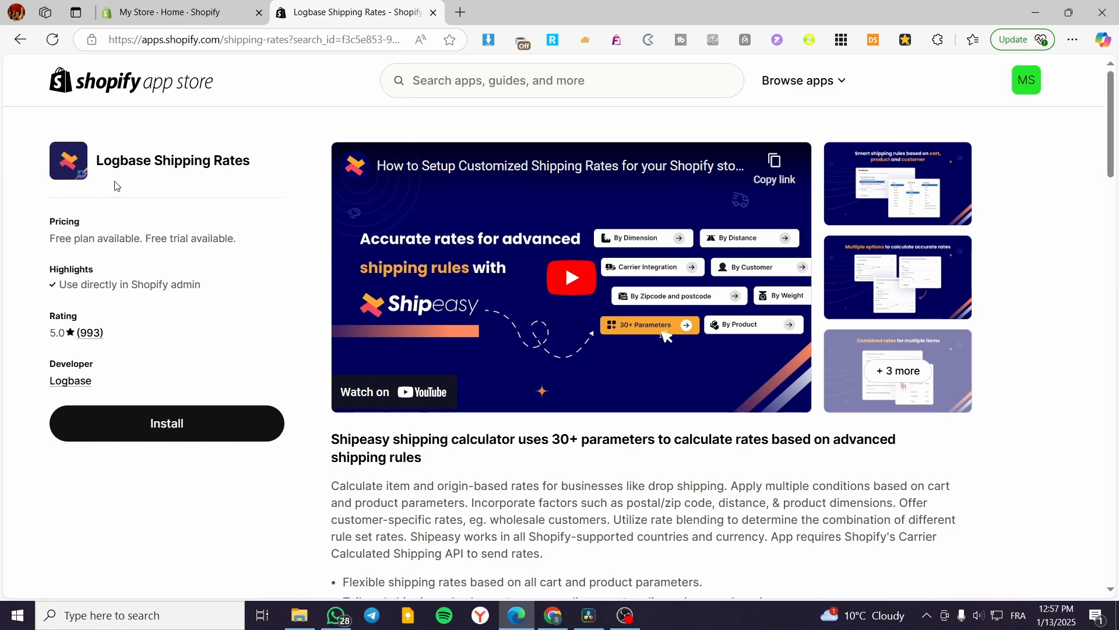
# Step: Install the Logbase Shipping Rates app in the store and pin it to the navigation
pyautogui.click(179, 421)
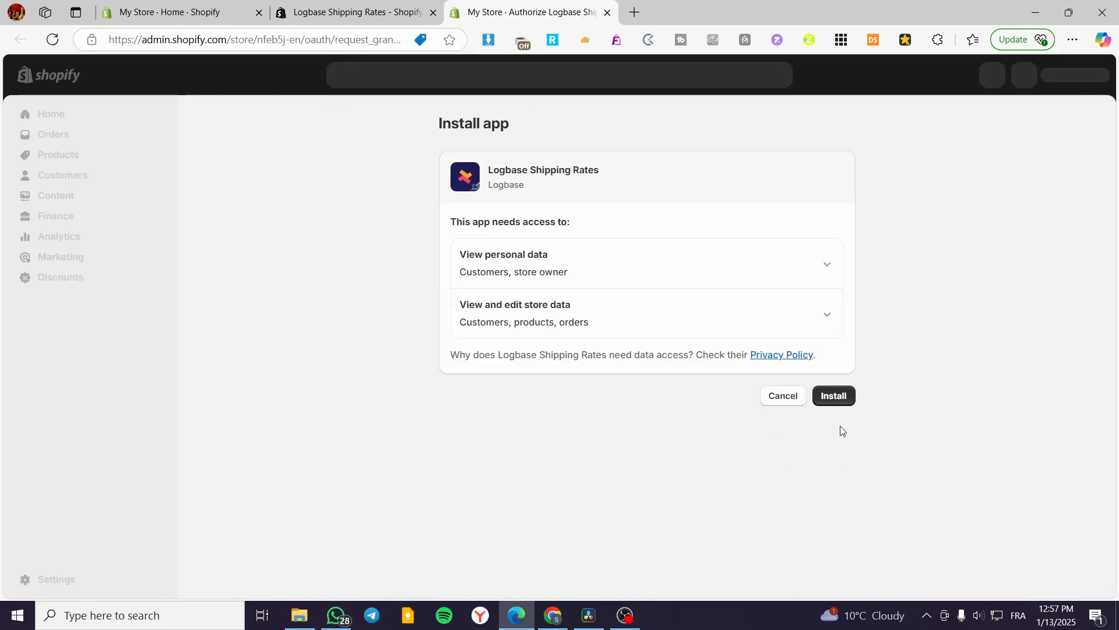
pyautogui.click(840, 400)
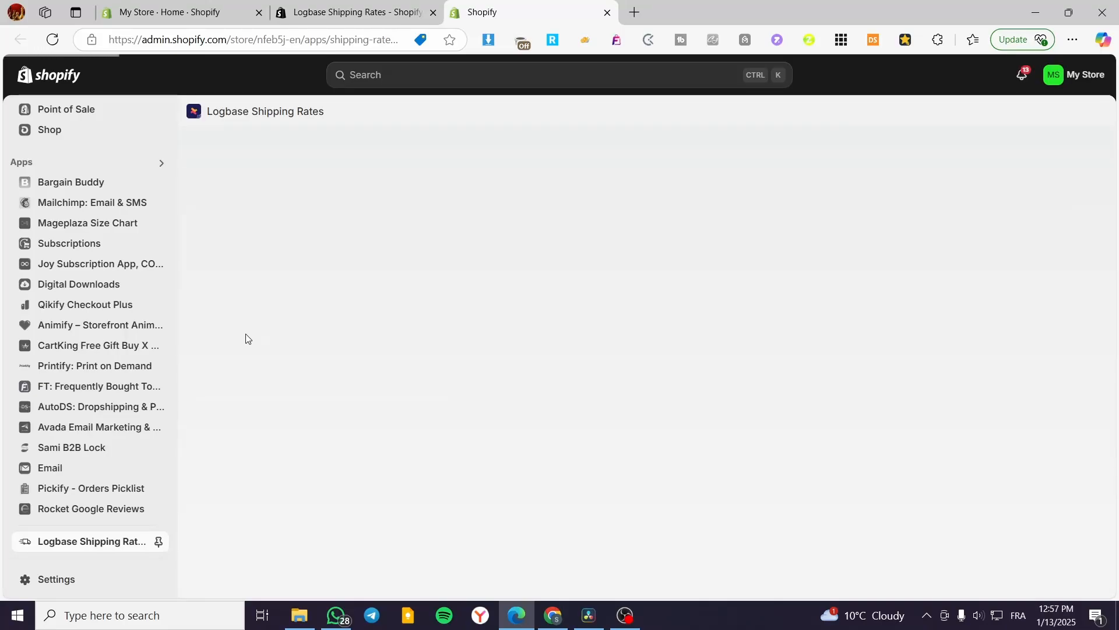
pyautogui.click(158, 541)
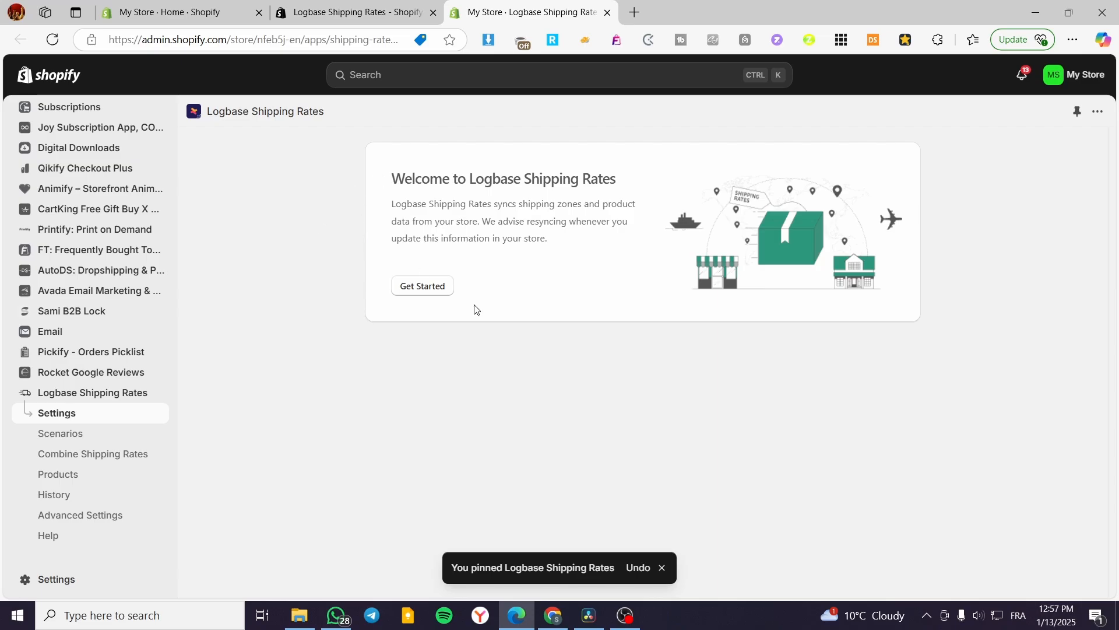
# Step: Get started with Logbase Shipping Rates, activate its Free plan and save the app settings
pyautogui.click(429, 288)
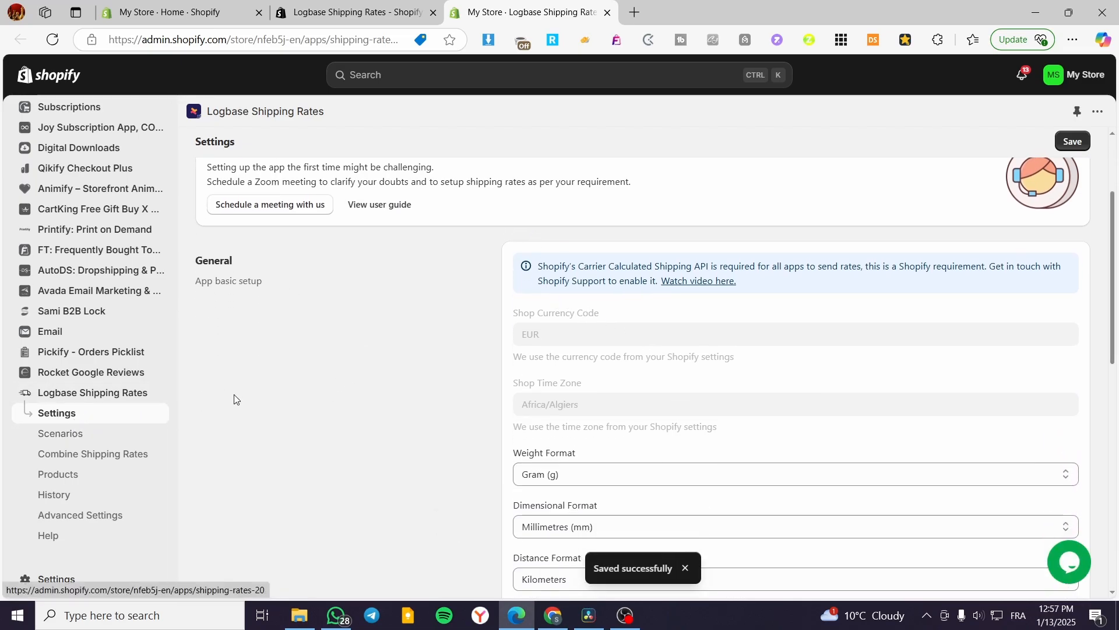
pyautogui.click(87, 394)
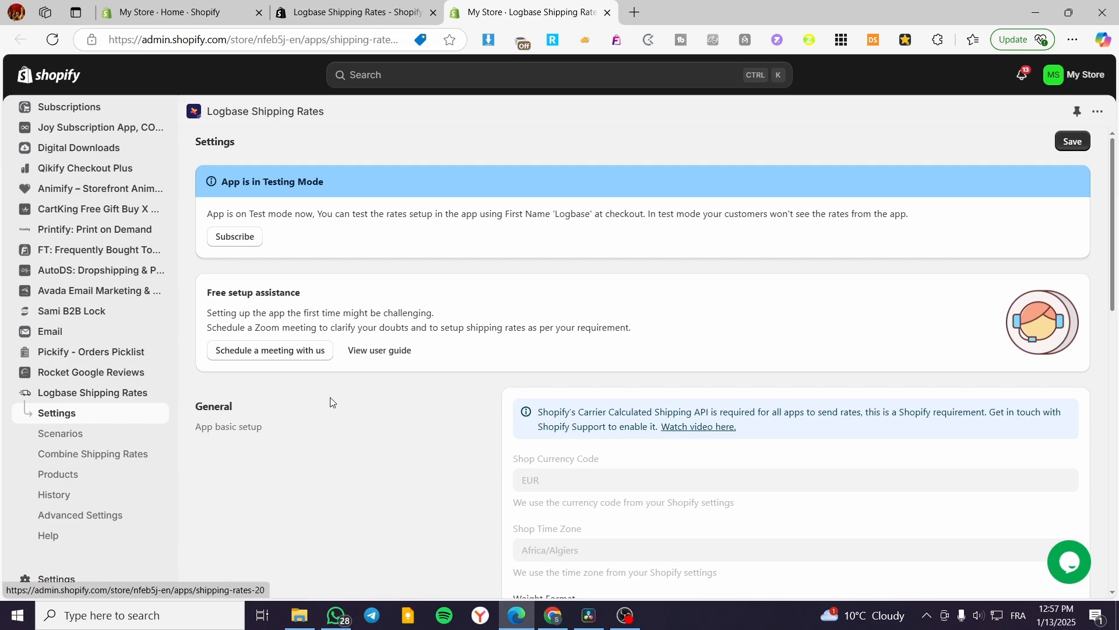
pyautogui.click(237, 239)
pyautogui.click(402, 381)
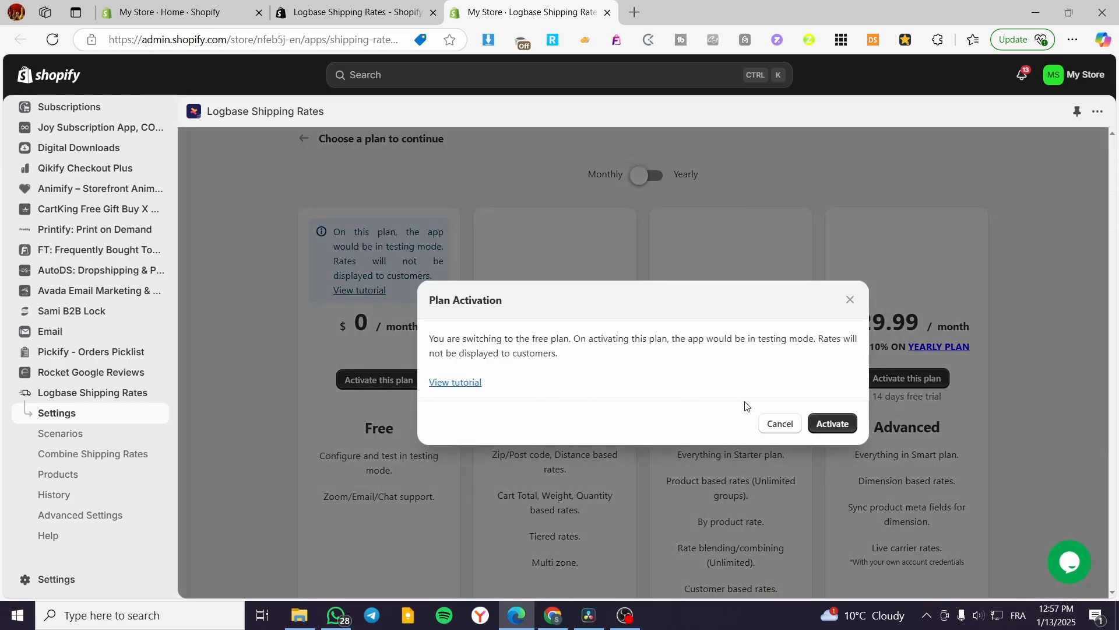
pyautogui.click(832, 423)
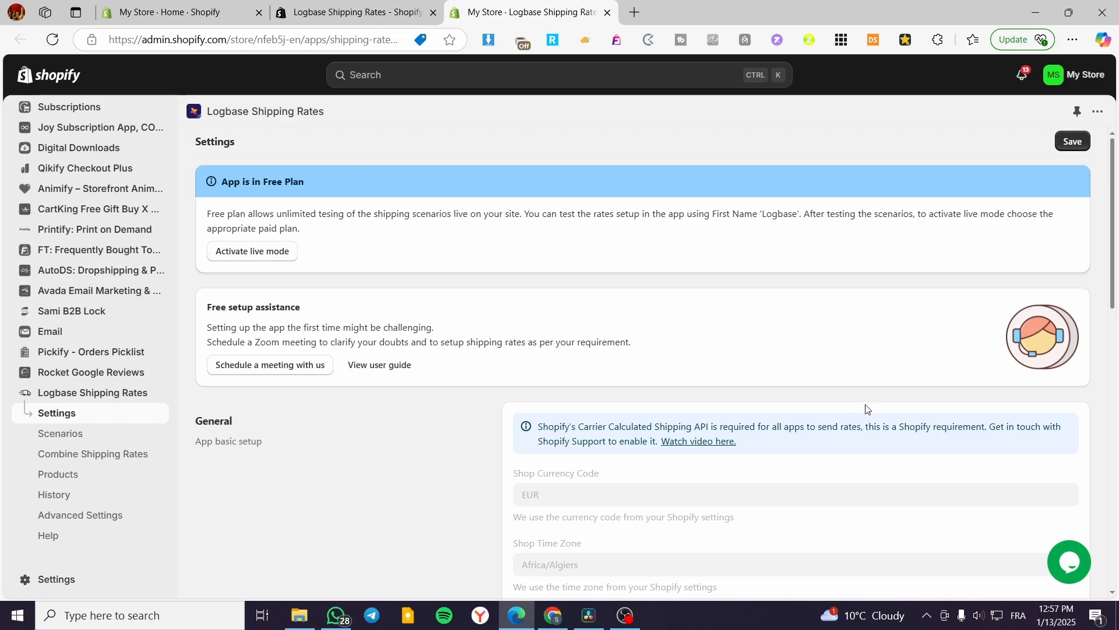
pyautogui.scroll(-1, 630, 482)
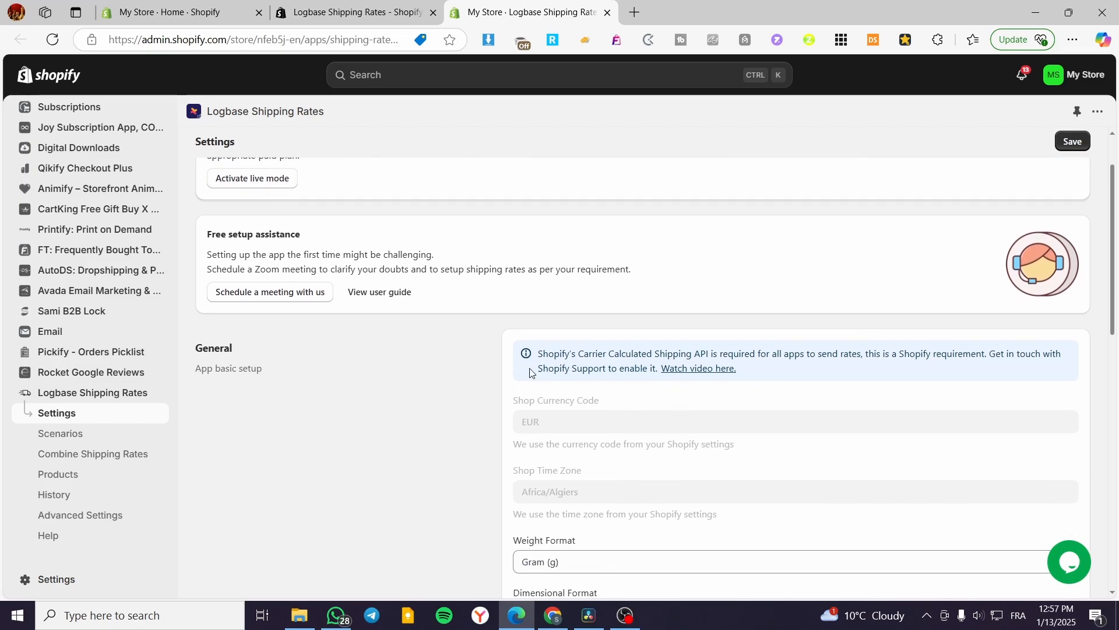
pyautogui.click(1073, 141)
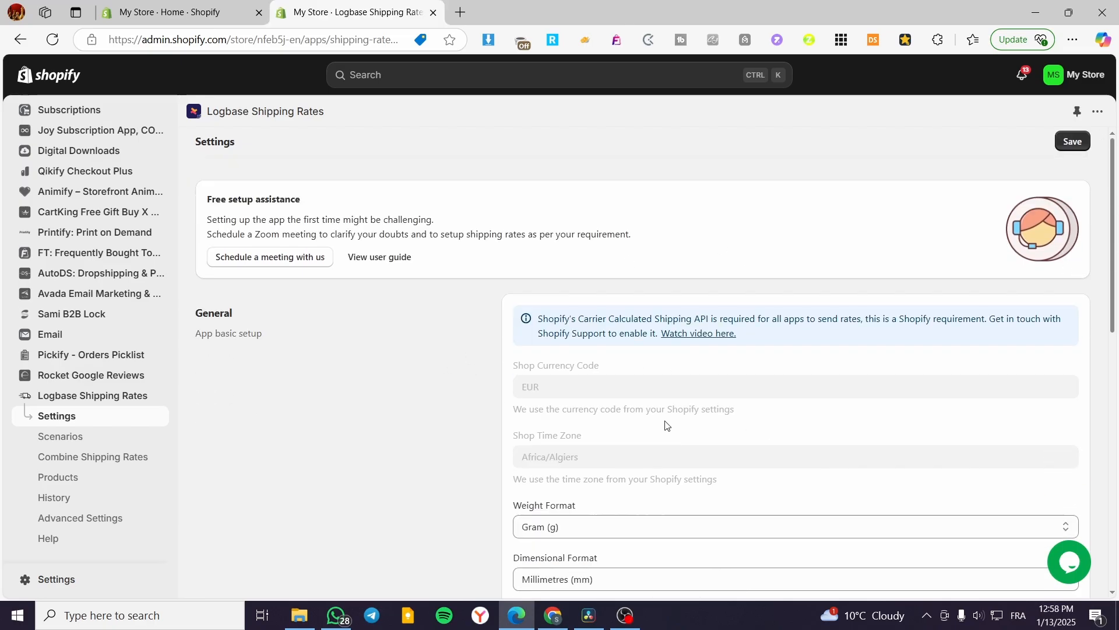
# Step: Add the tag "Shoe" to the Casual Shoe product and save the product
pyautogui.scroll(6, 54, 455)
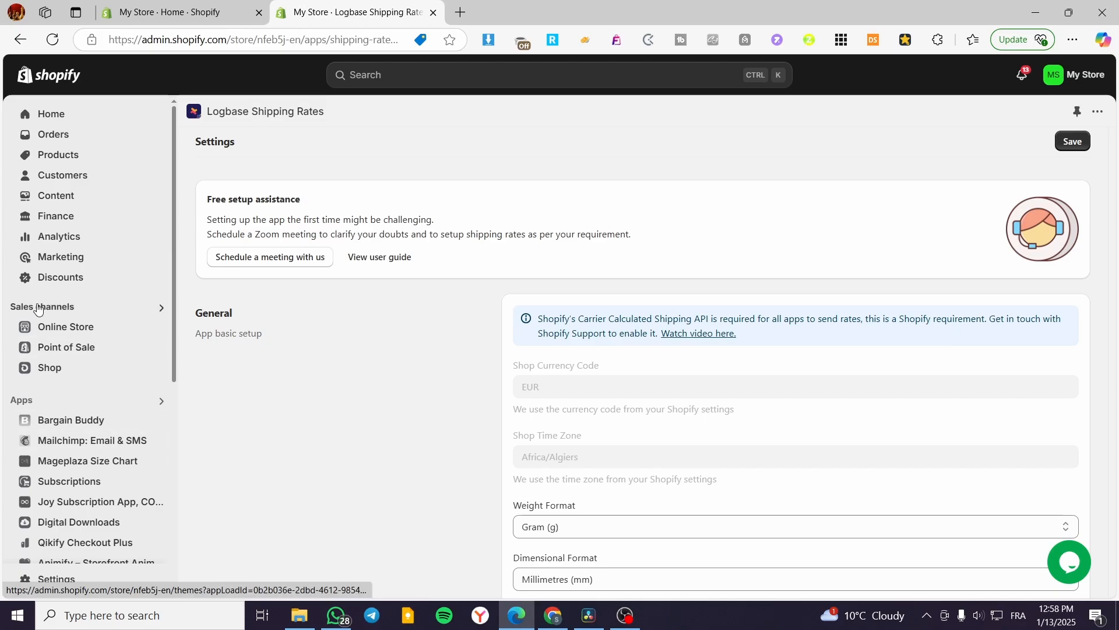
pyautogui.click(53, 159)
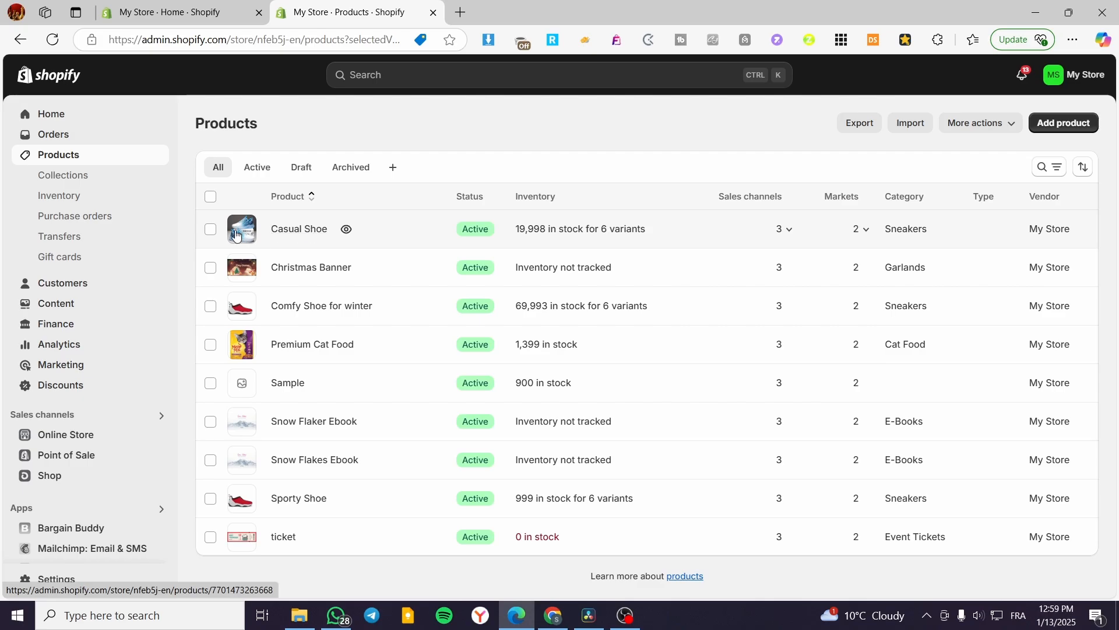
pyautogui.click(304, 233)
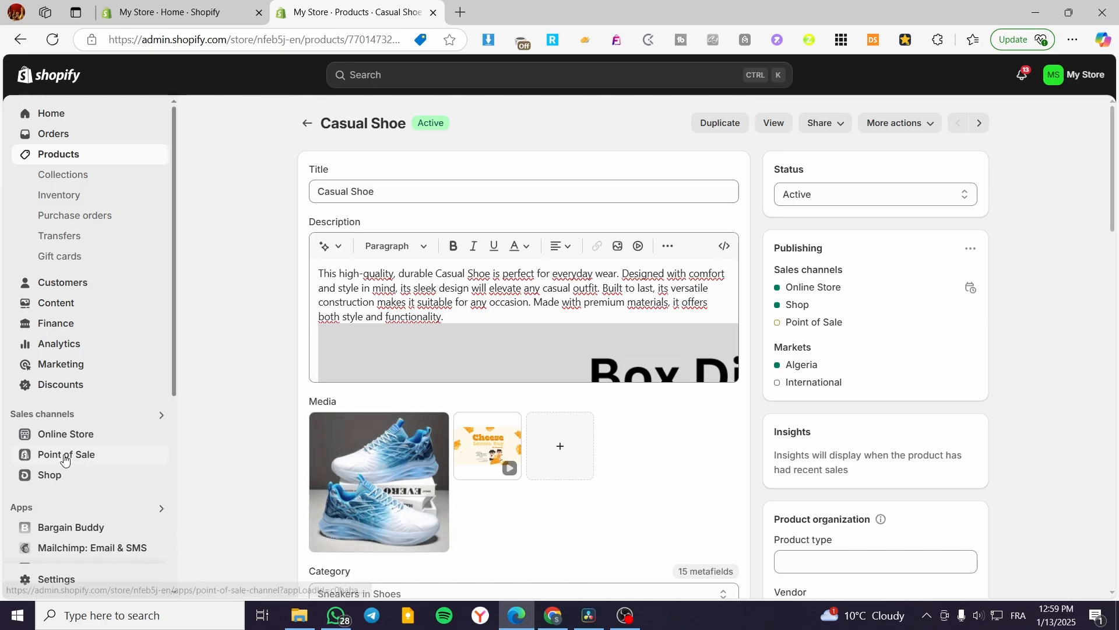
pyautogui.scroll(-6, 65, 459)
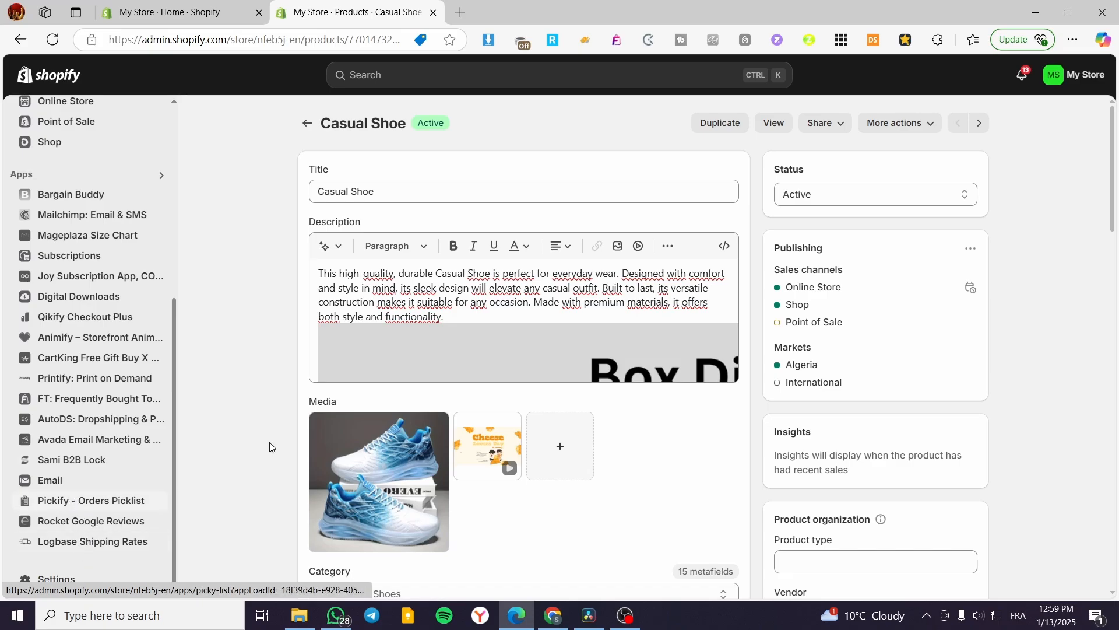
pyautogui.scroll(-5, 372, 424)
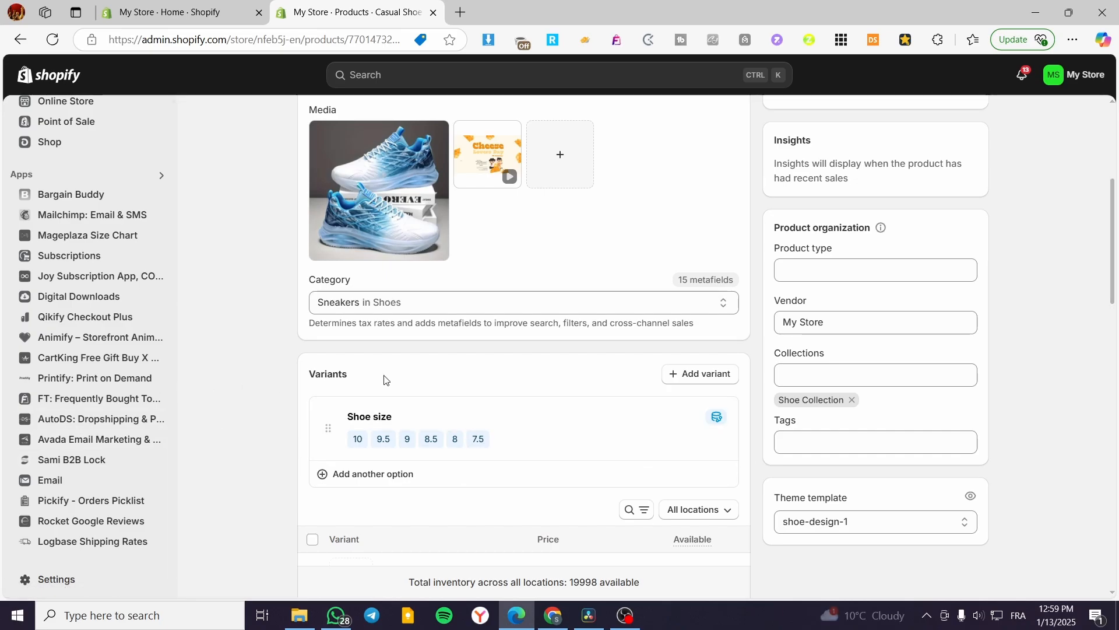
pyautogui.scroll(2, 385, 380)
pyautogui.scroll(-2, 533, 380)
pyautogui.click(803, 436)
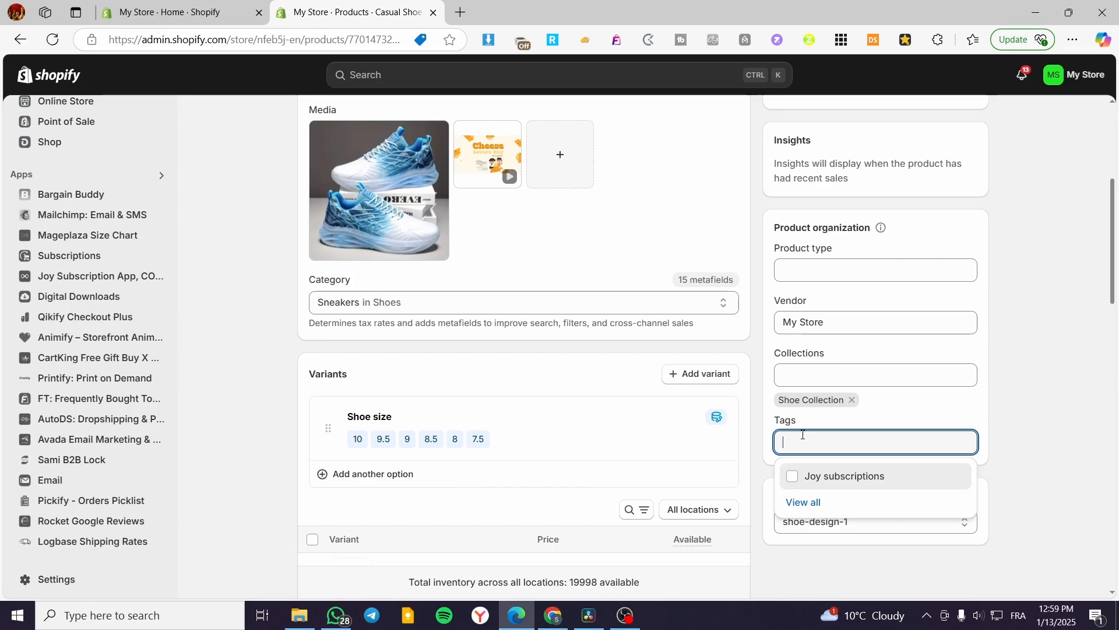
pyautogui.write('Shoe')
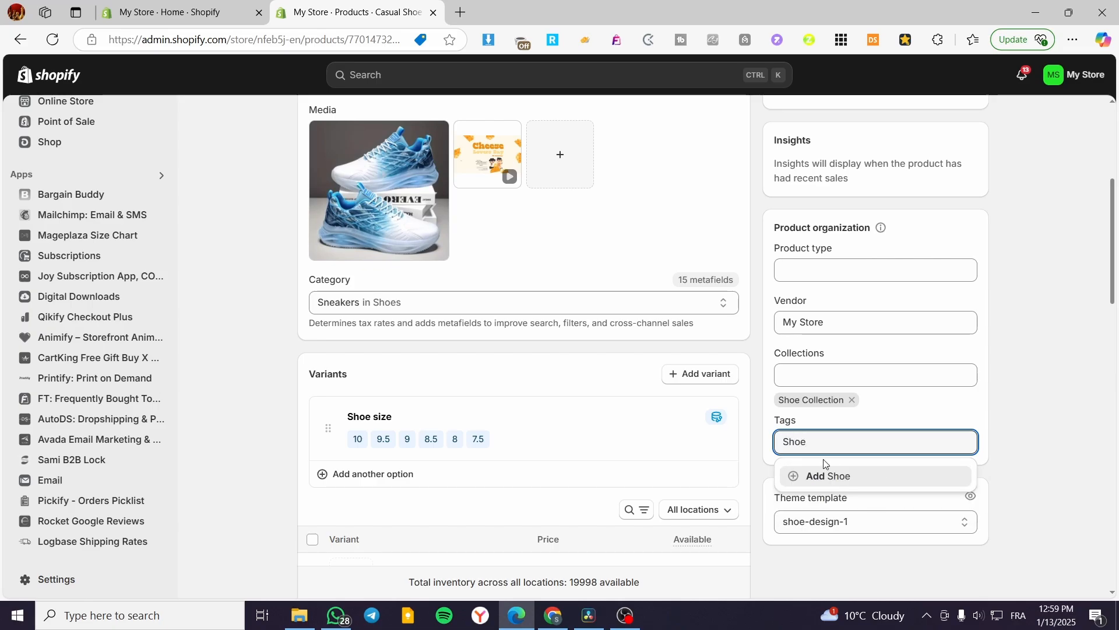
pyautogui.click(832, 477)
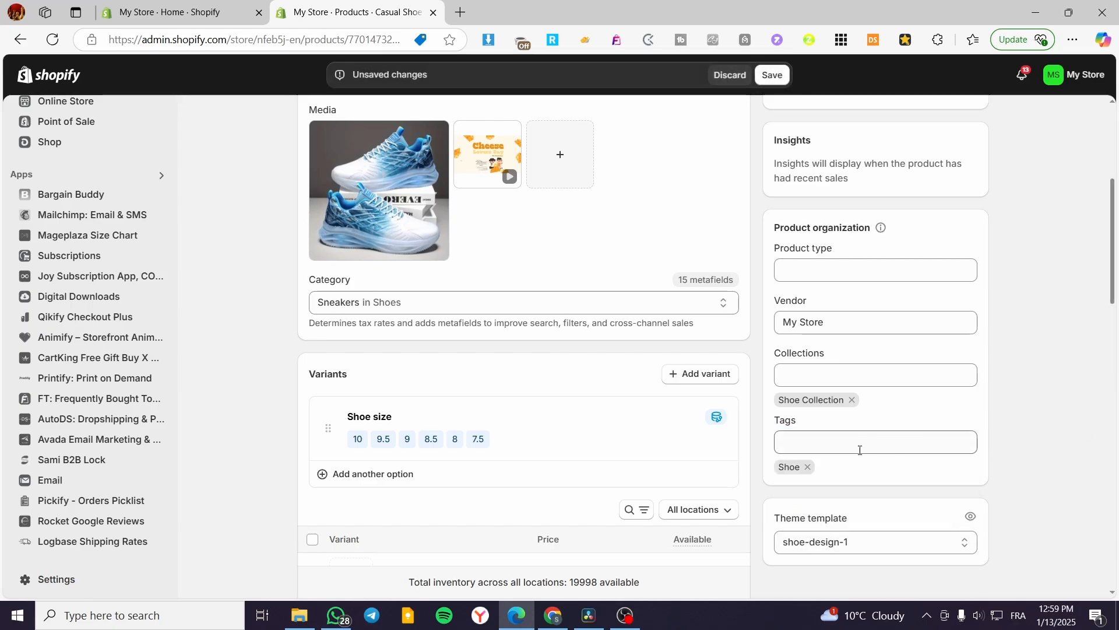
pyautogui.click(773, 75)
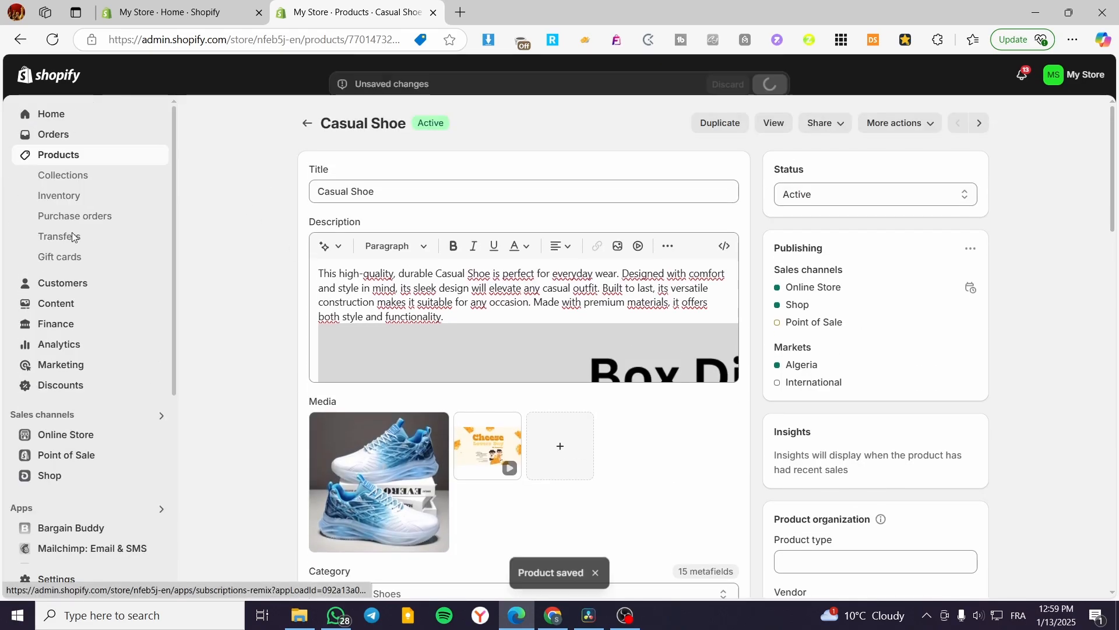
# Step: Add the tag "shoe" to the Comfy Shoe for winter product and save the product
pyautogui.click(68, 160)
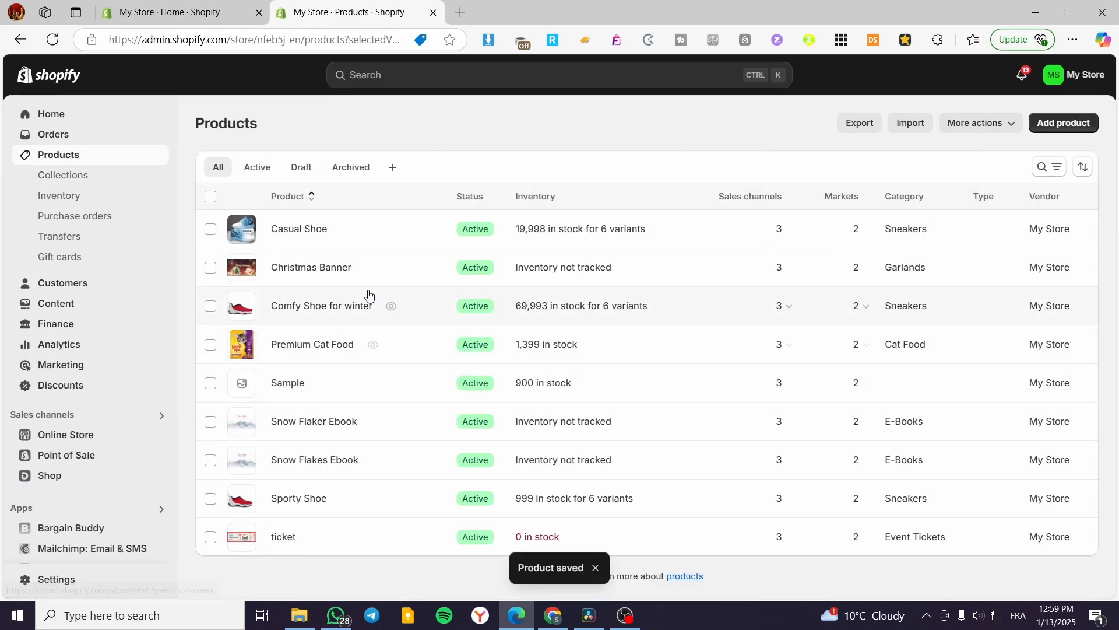
pyautogui.click(323, 306)
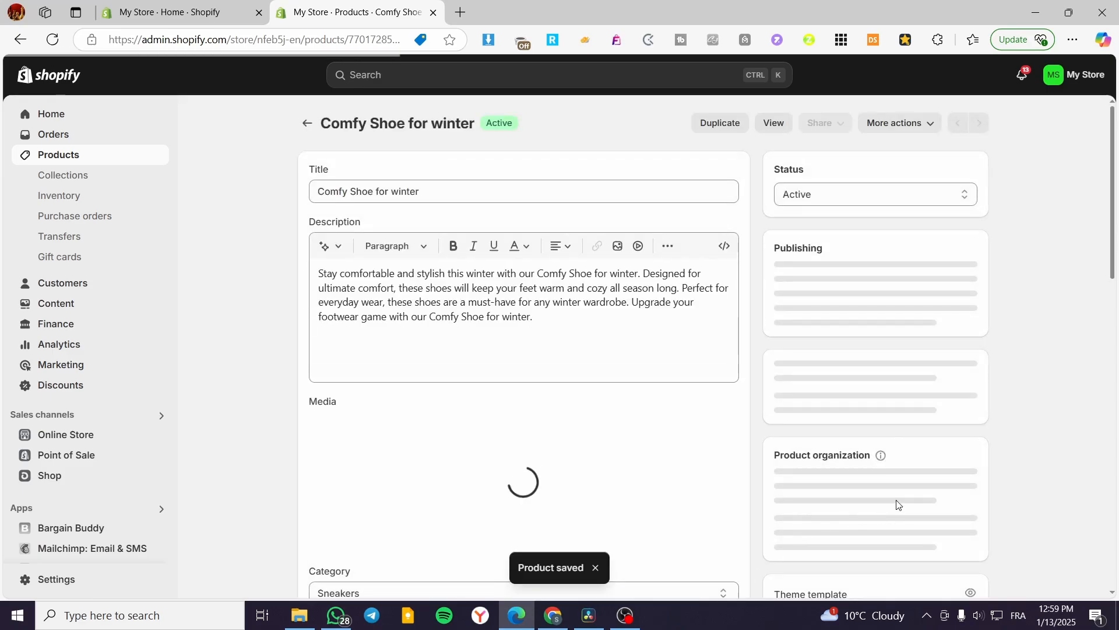
pyautogui.scroll(-5, 896, 499)
pyautogui.click(831, 378)
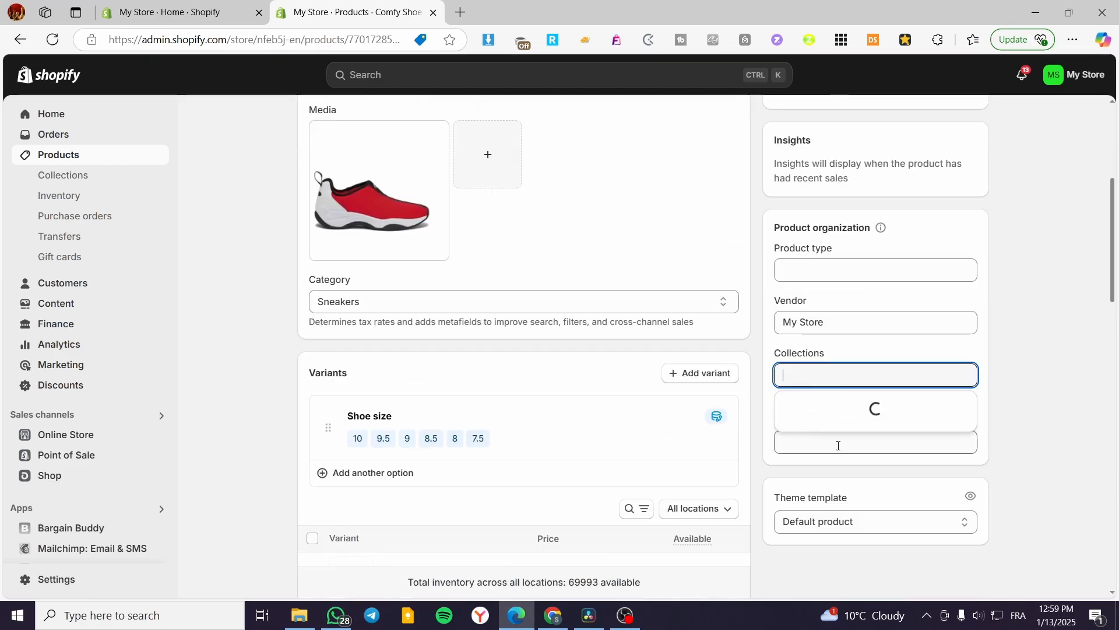
pyautogui.click(985, 439)
pyautogui.click(956, 442)
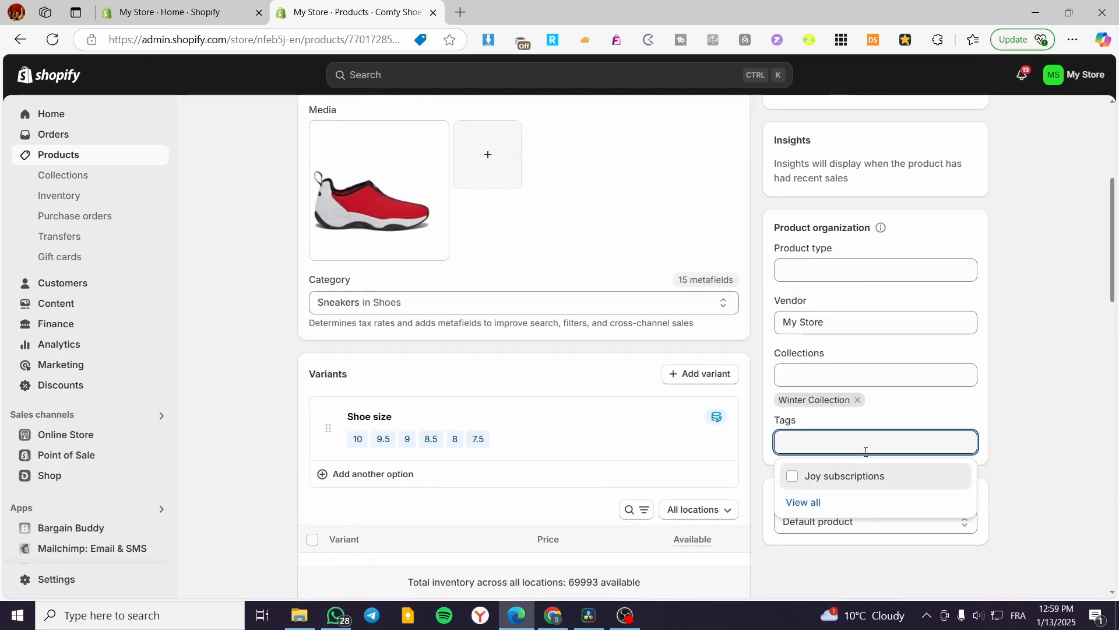
pyautogui.click(803, 501)
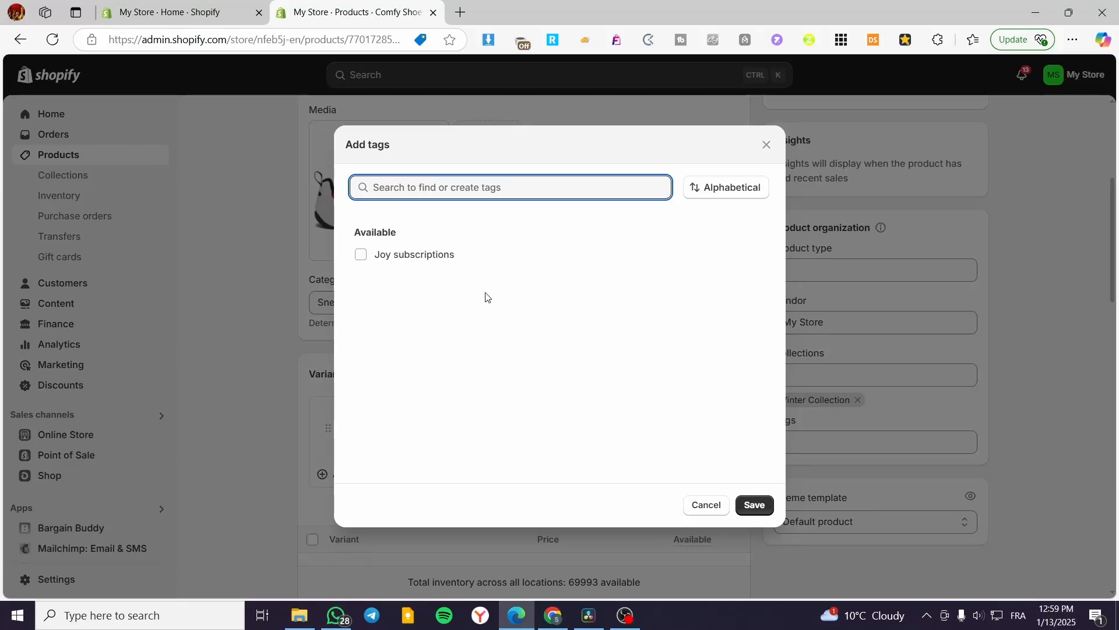
pyautogui.click(766, 144)
pyautogui.click(843, 443)
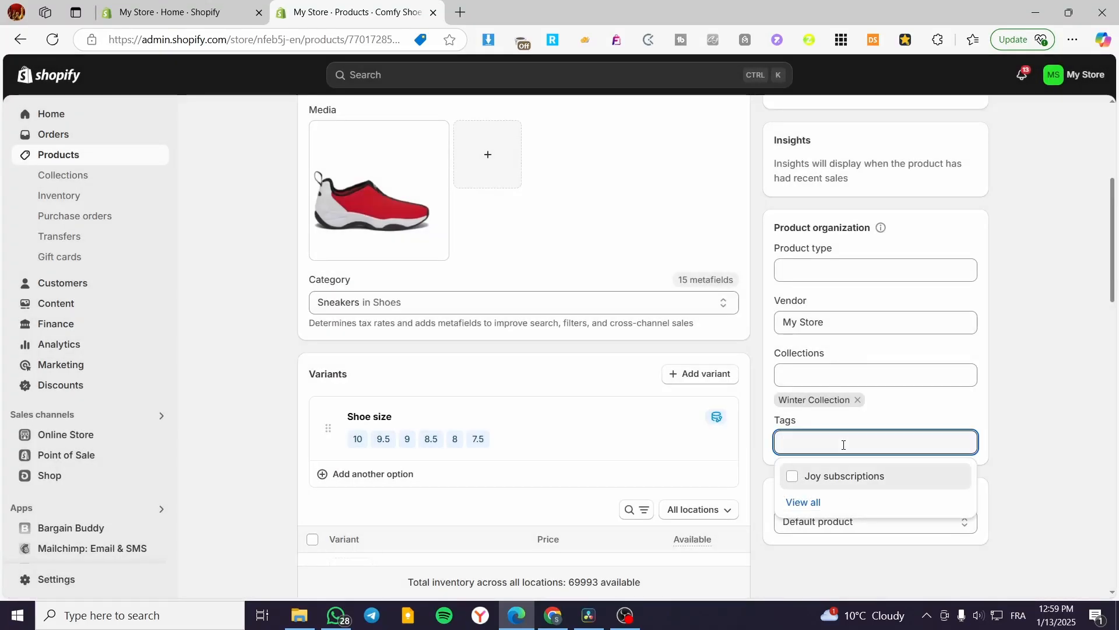
pyautogui.write('shoe')
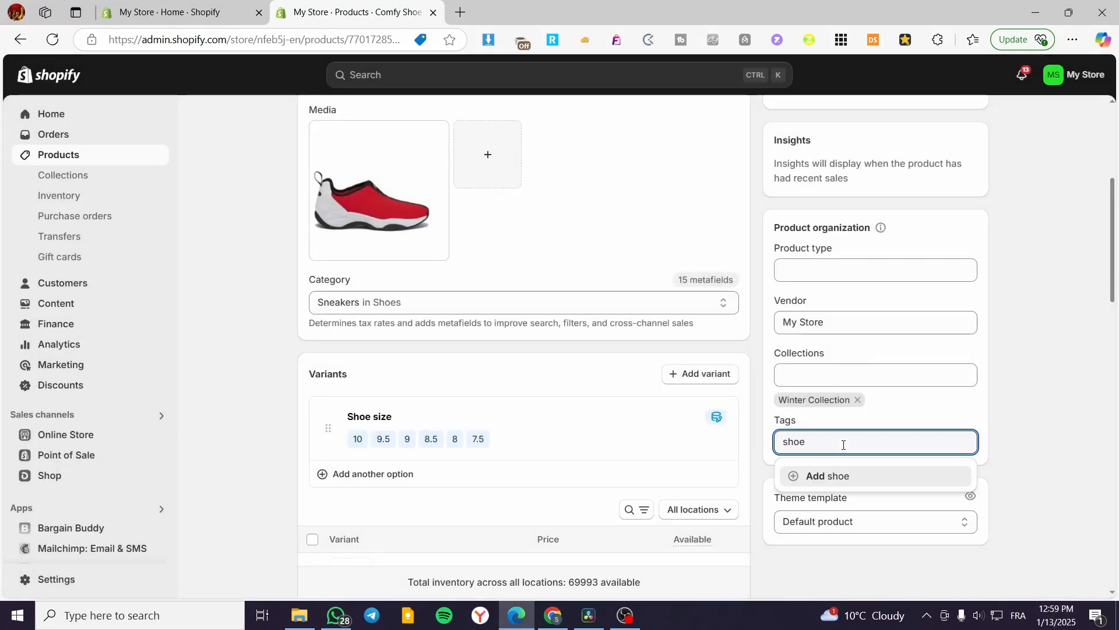
pyautogui.press('Return')
pyautogui.click(1047, 446)
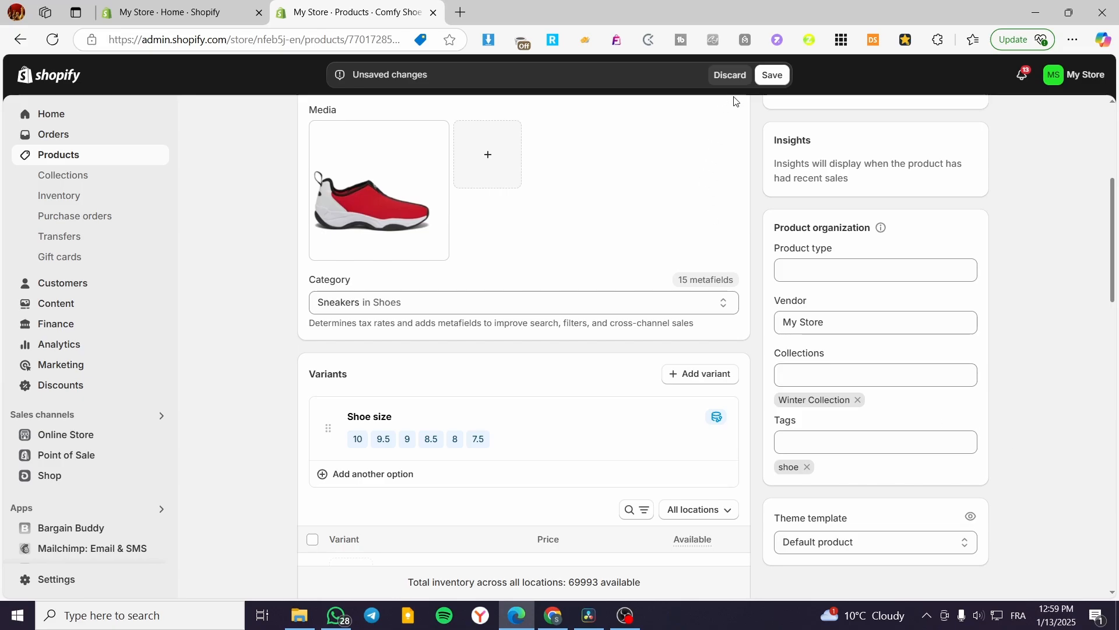
pyautogui.click(772, 75)
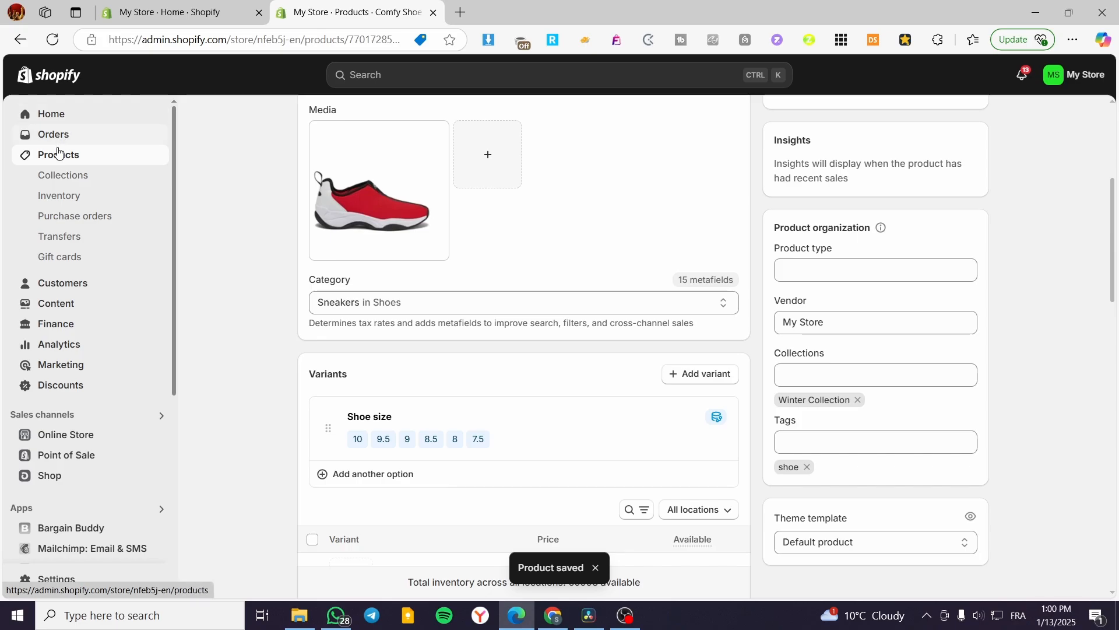
# Step: Add the tag "sneaker" to the Sporty Shoe product and save the product
pyautogui.click(85, 154)
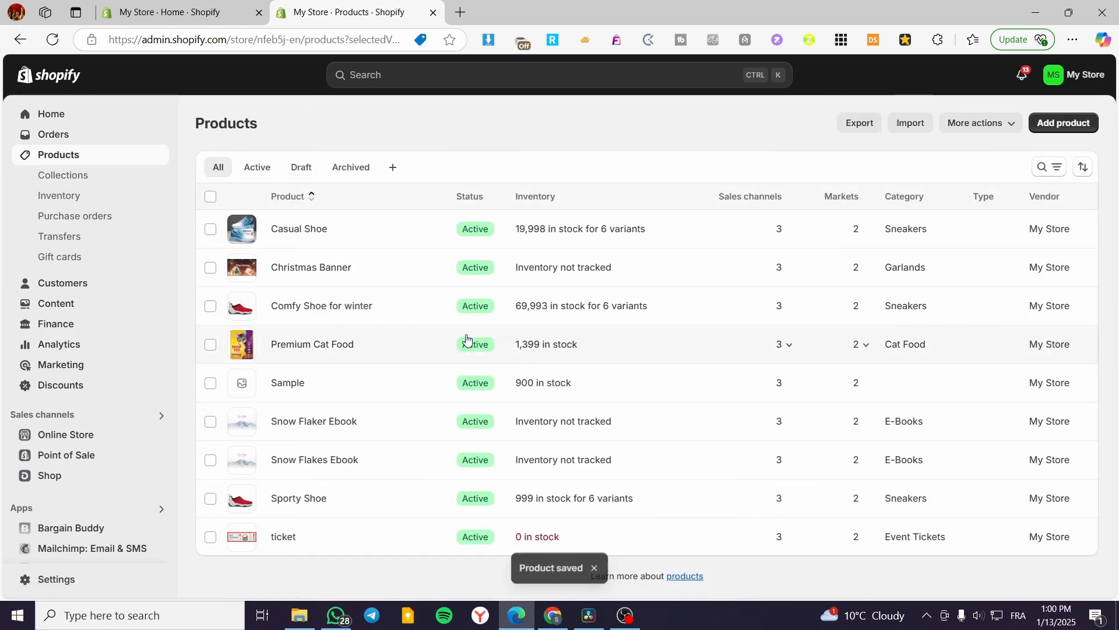
pyautogui.click(316, 500)
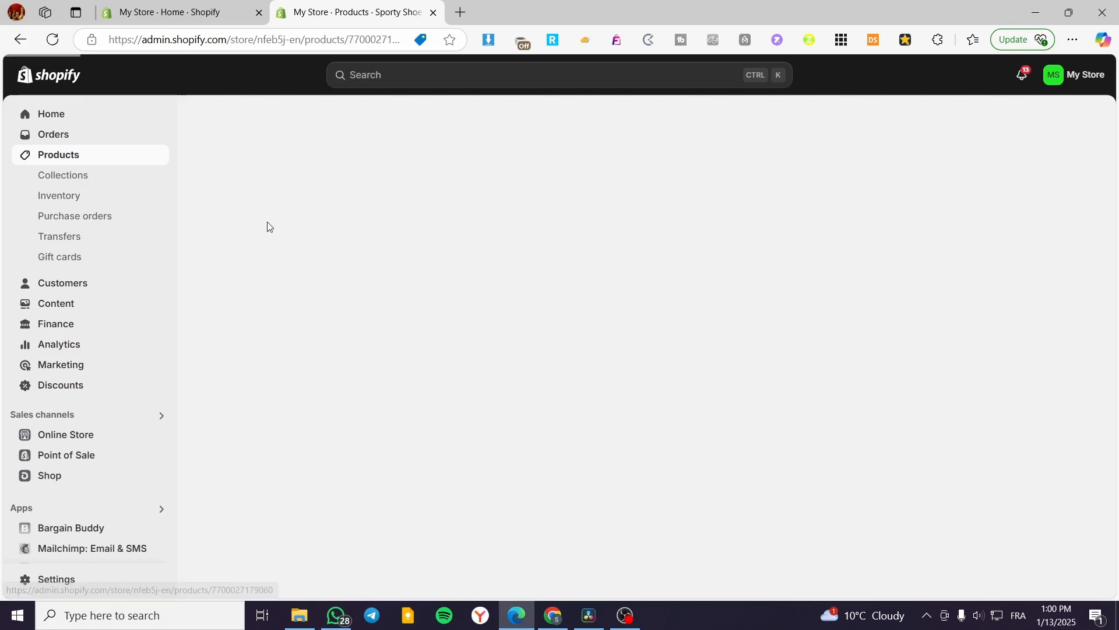
pyautogui.scroll(-4, 954, 418)
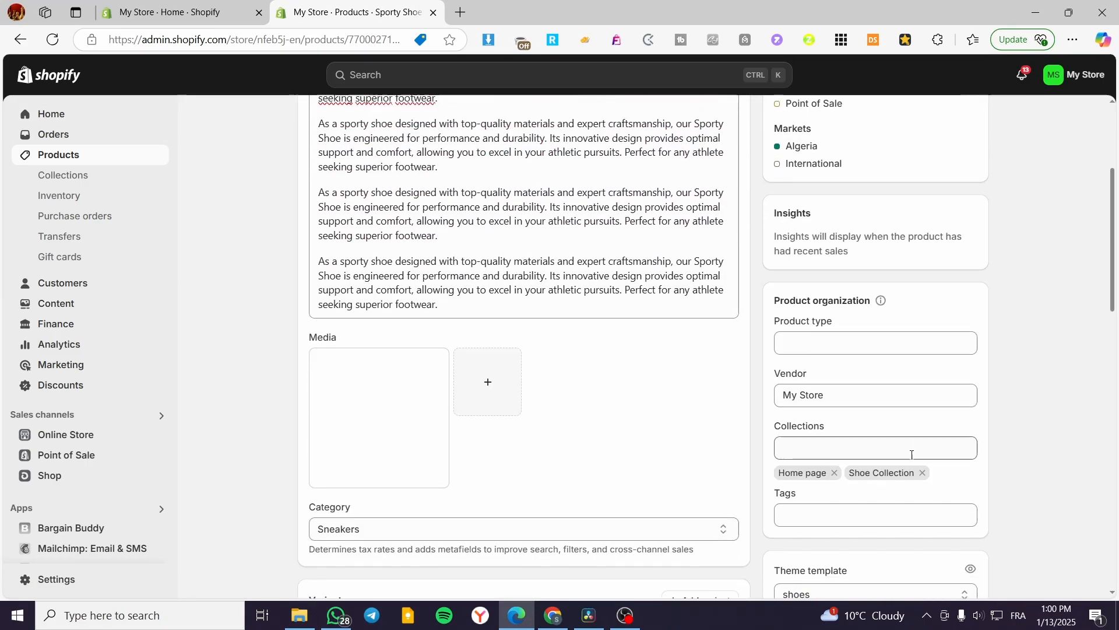
pyautogui.click(828, 521)
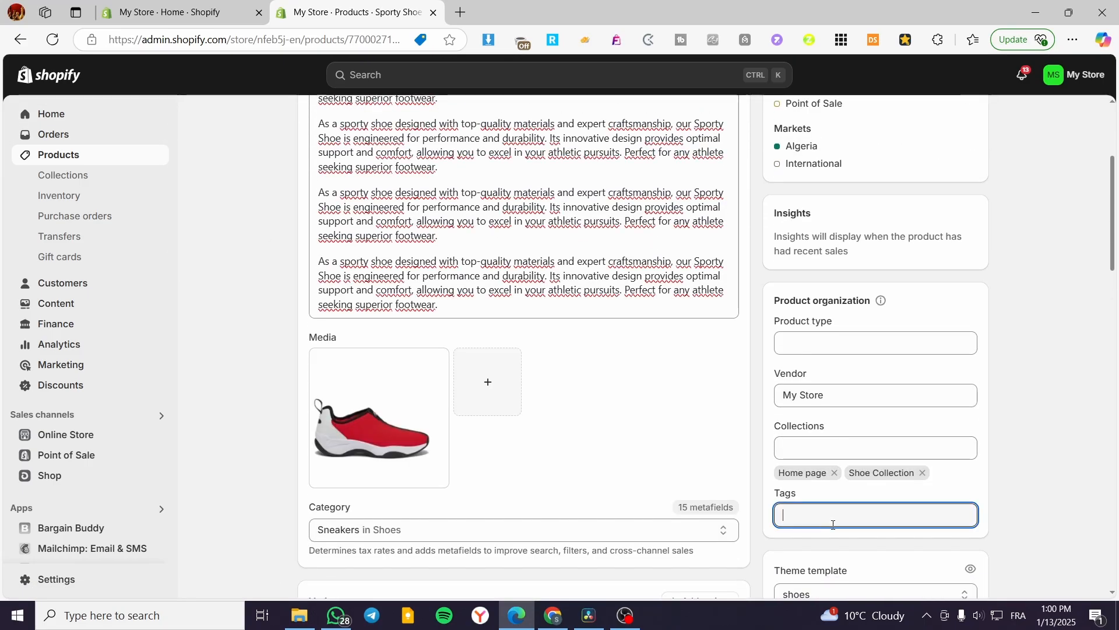
pyautogui.write('sneaker')
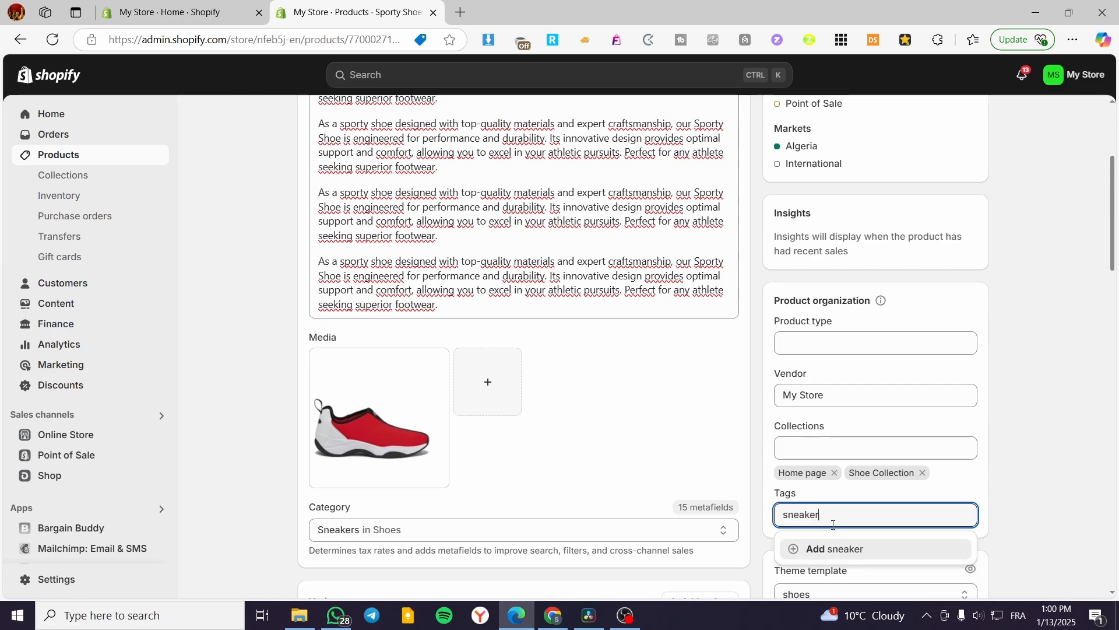
pyautogui.click(835, 551)
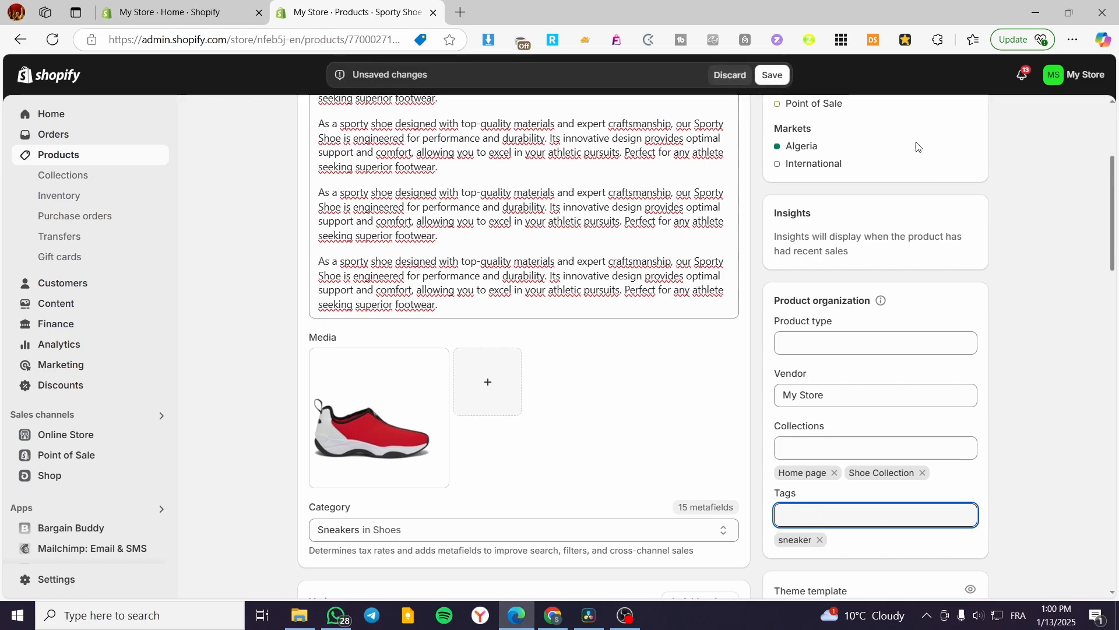
pyautogui.click(770, 76)
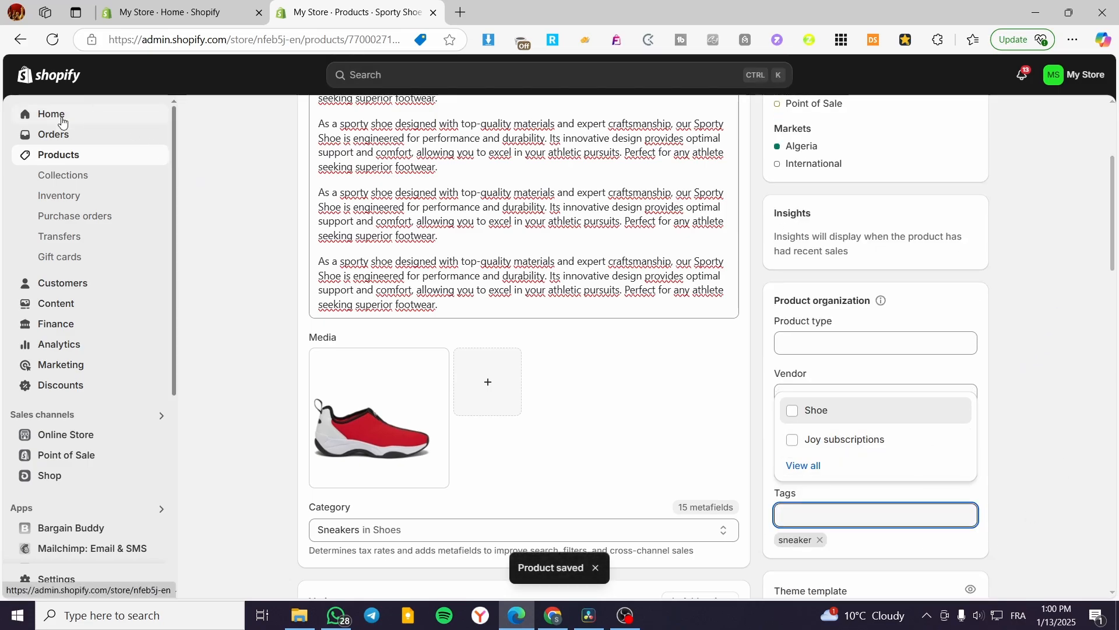
# Step: Start a new scenario named "Shoe" in Logbase Shipping Rates, requiring that all conditions match
pyautogui.scroll(-5, 68, 456)
pyautogui.click(55, 545)
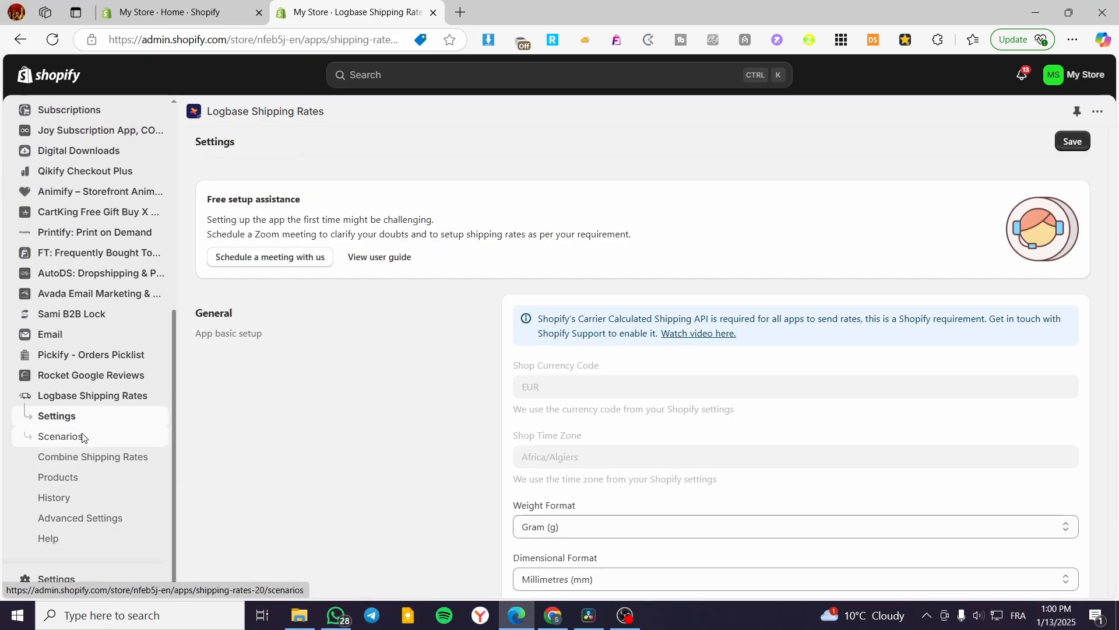
pyautogui.click(83, 437)
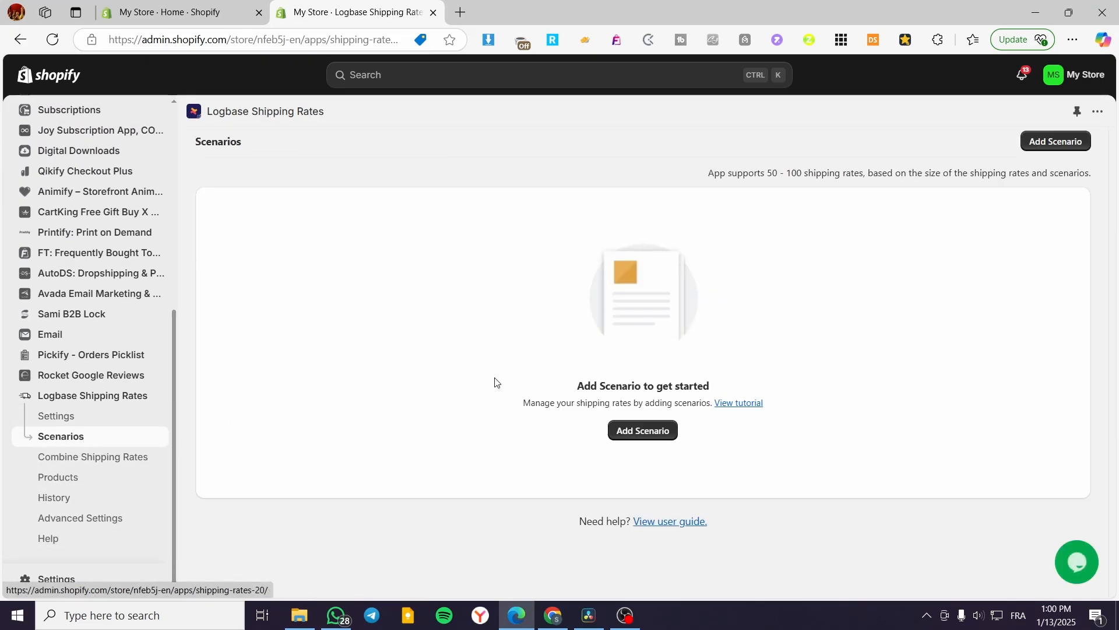
pyautogui.click(647, 431)
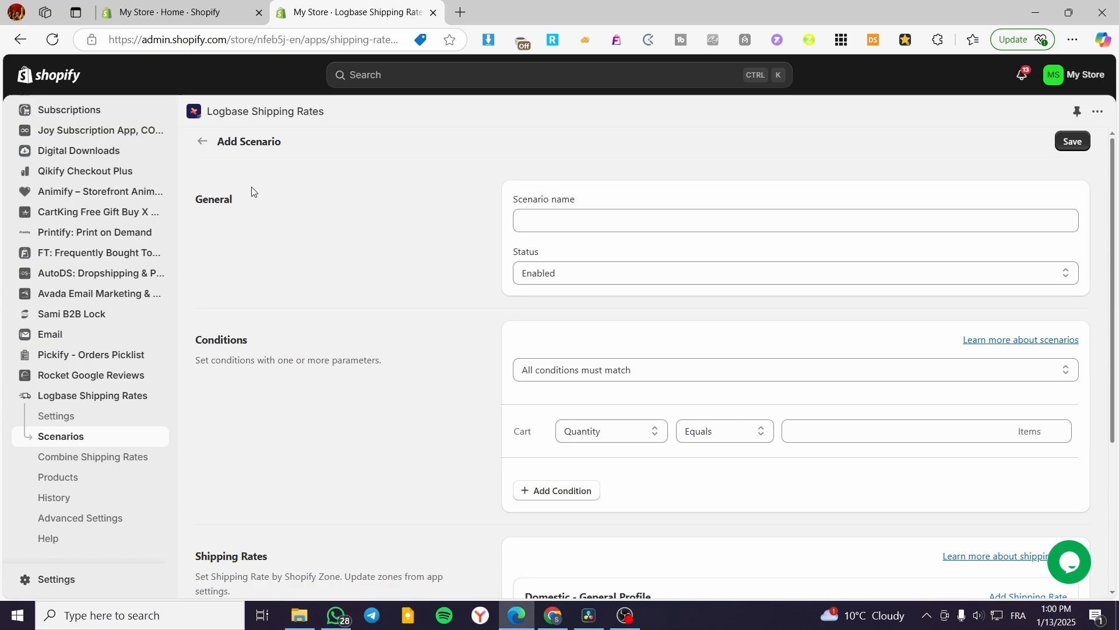
pyautogui.click(551, 222)
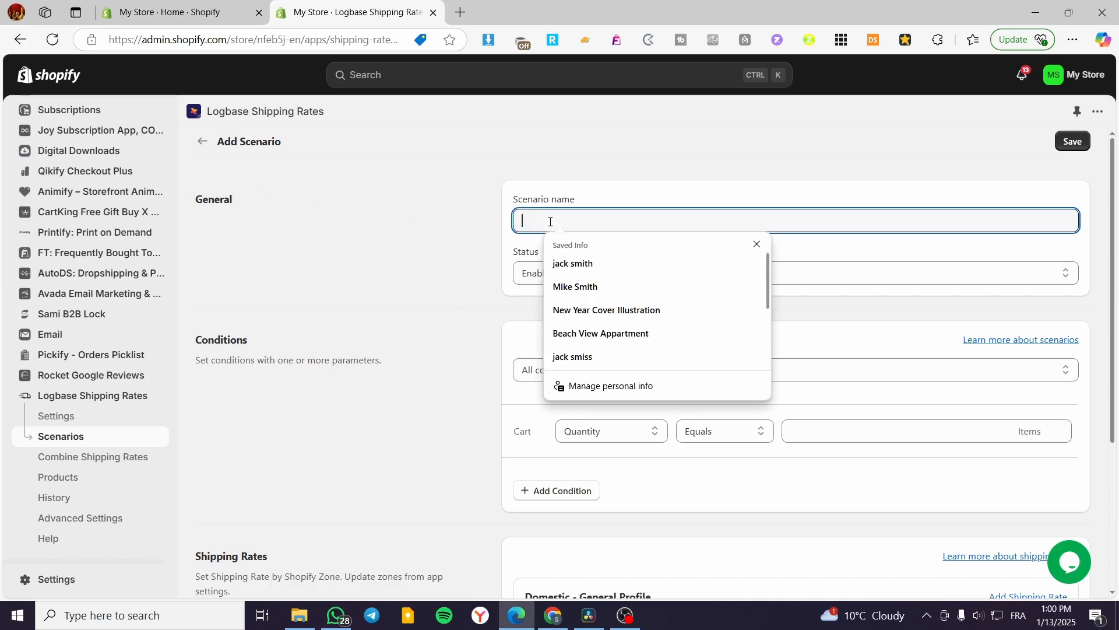
pyautogui.click(756, 244)
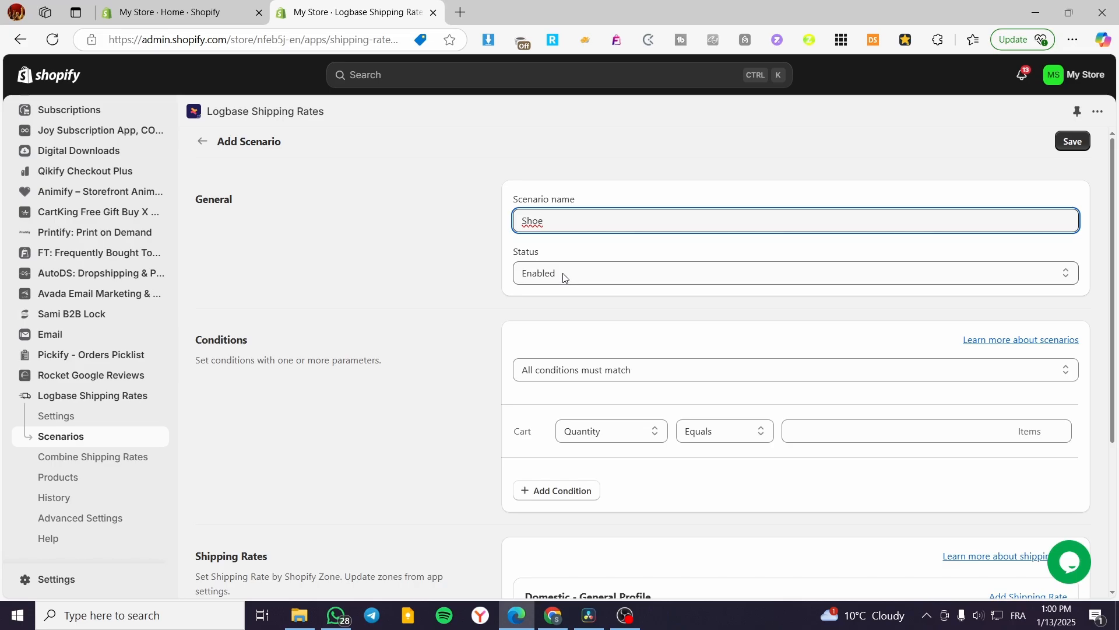
pyautogui.scroll(-1, 563, 276)
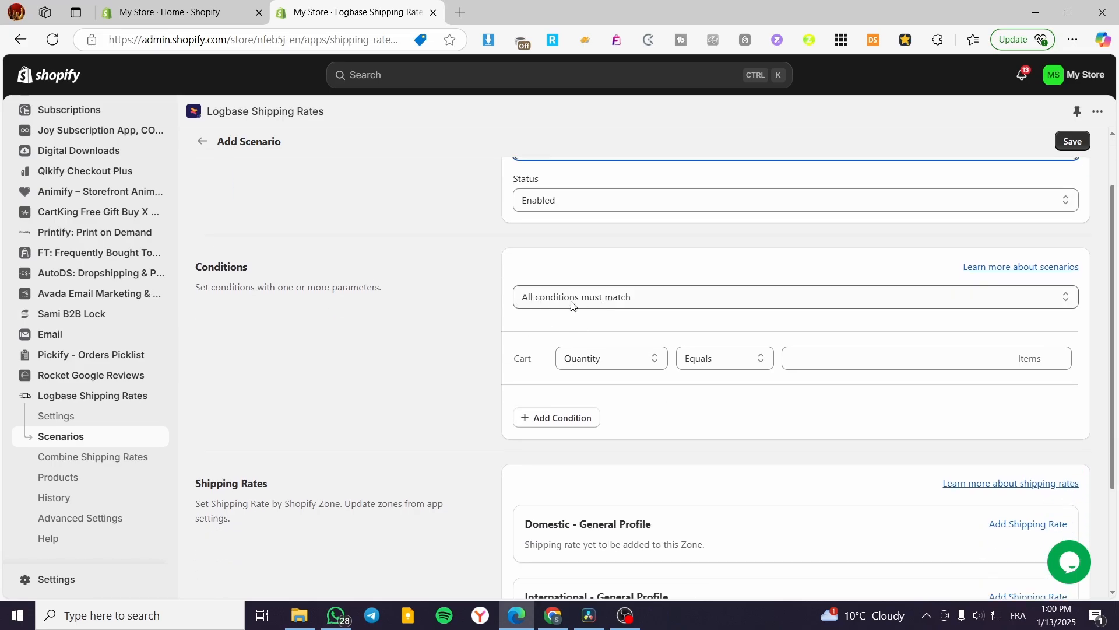
pyautogui.click(626, 304)
pyautogui.click(589, 320)
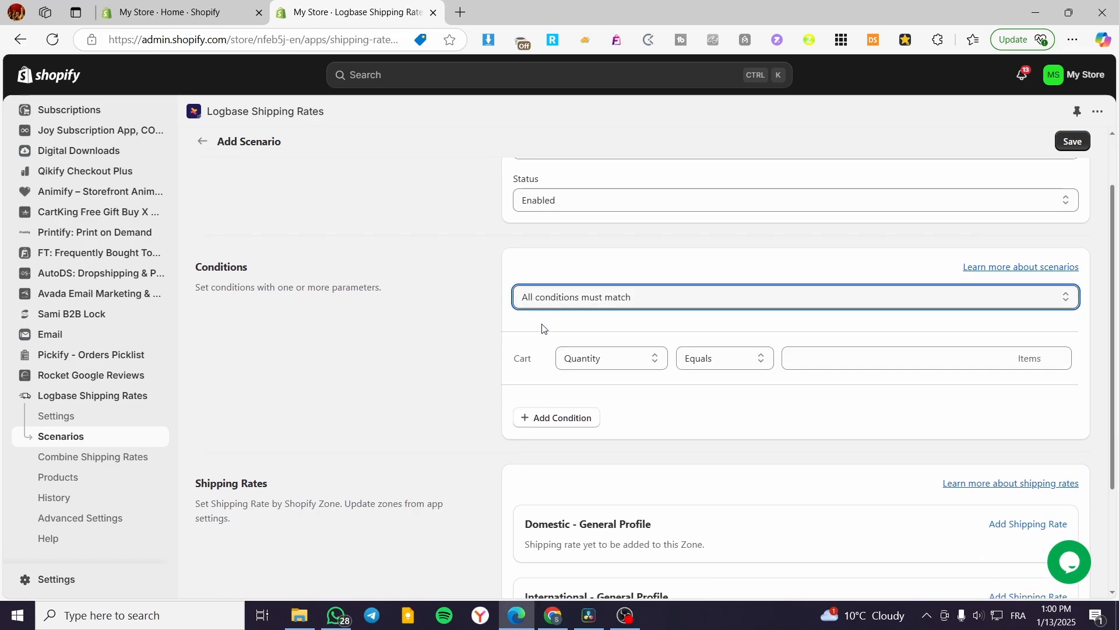
# Step: Examine the cart, product and customer parameters offered for the scenario's condition, including those limited to upgraded plans
pyautogui.click(565, 360)
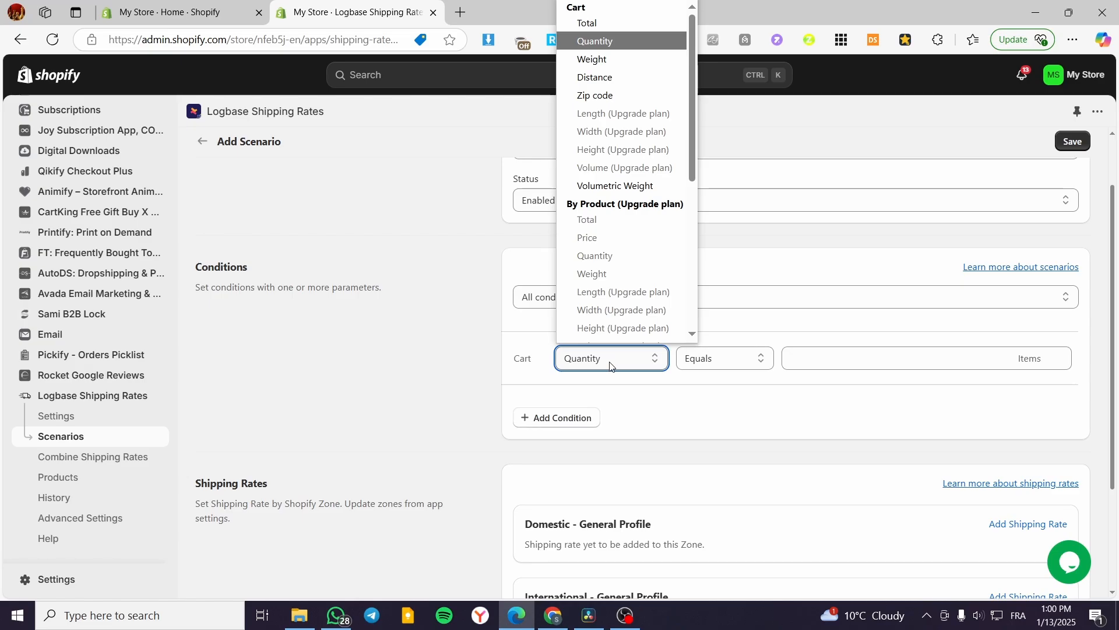
pyautogui.click(618, 371)
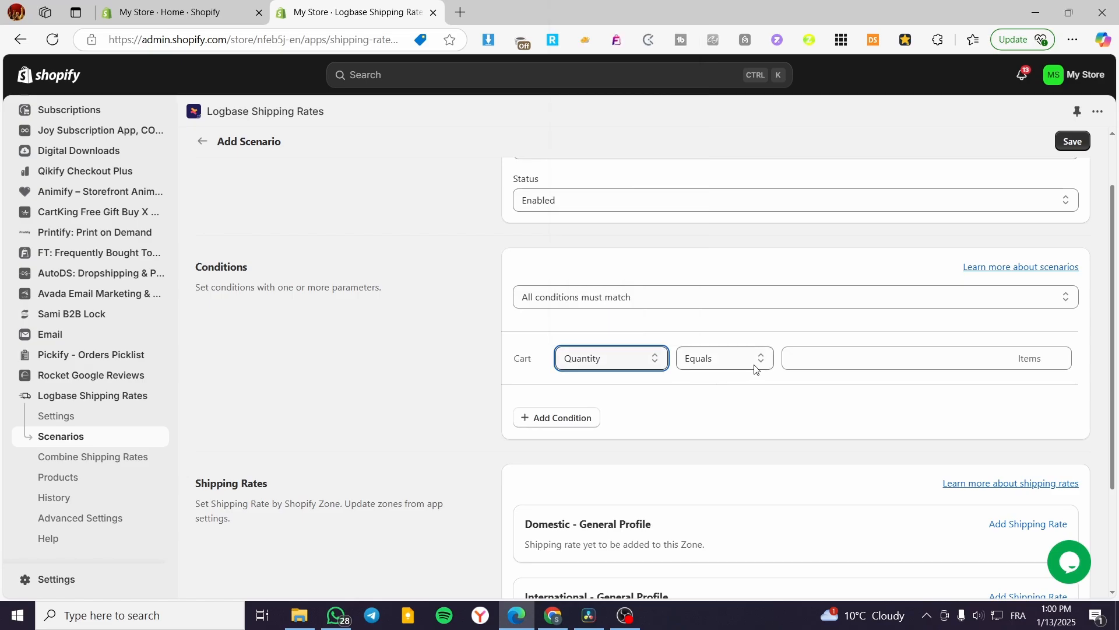
pyautogui.click(596, 361)
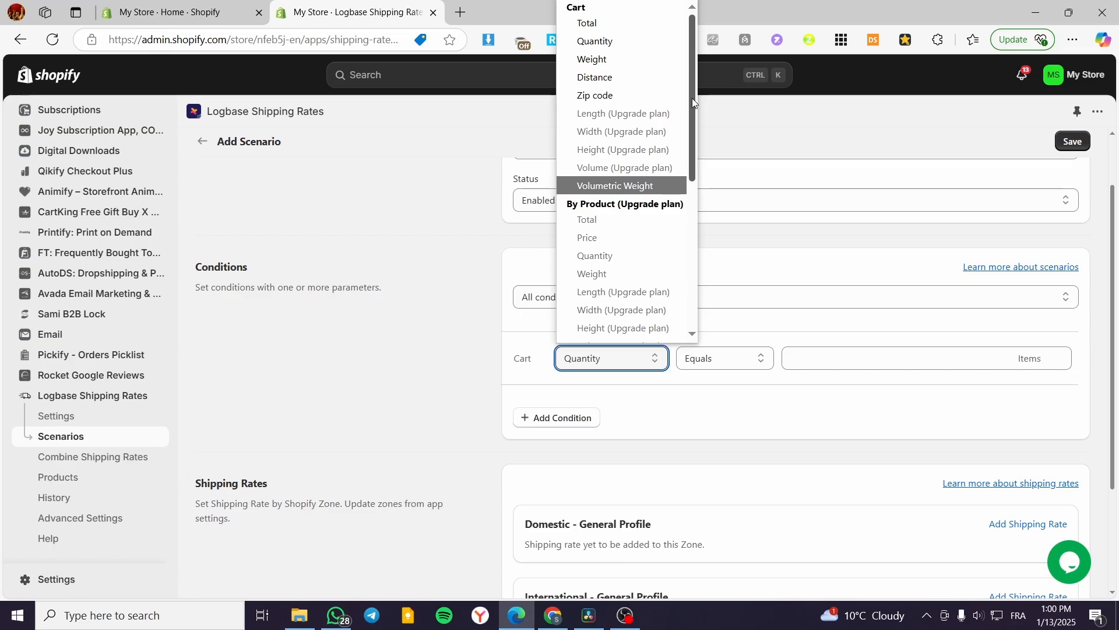
pyautogui.moveTo(693, 95); pyautogui.dragTo(602, 192)
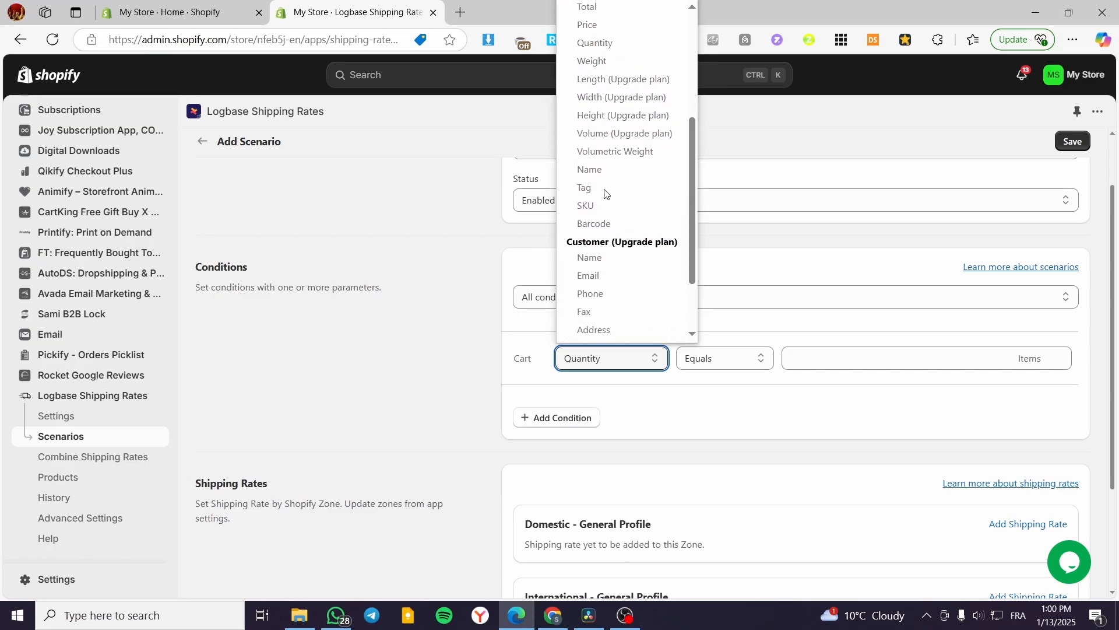
pyautogui.scroll(3, 602, 204)
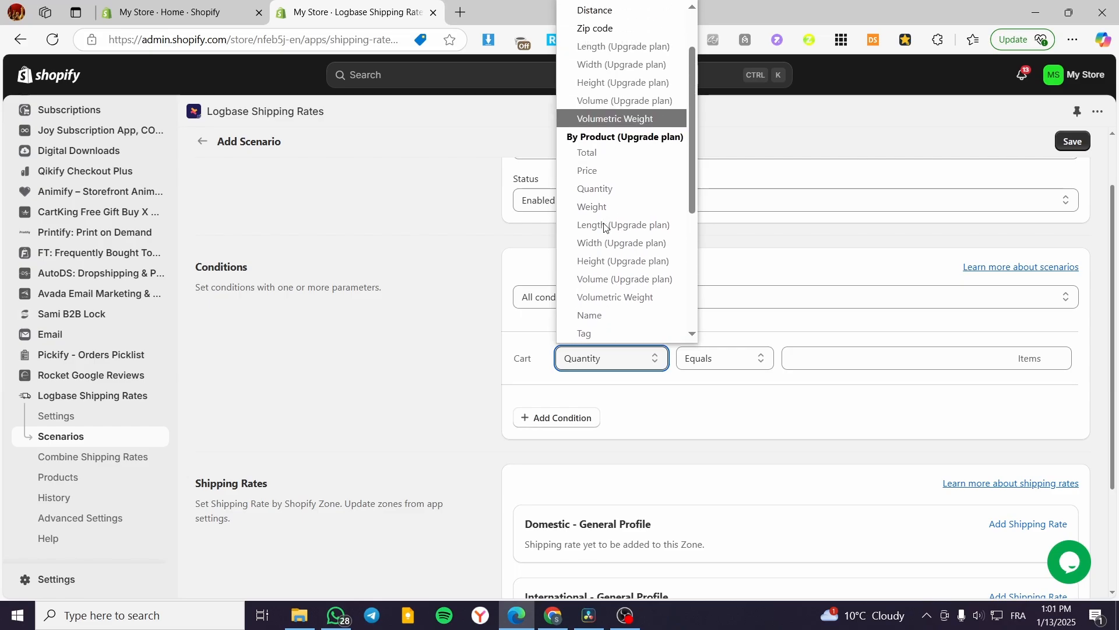
pyautogui.scroll(2, 624, 124)
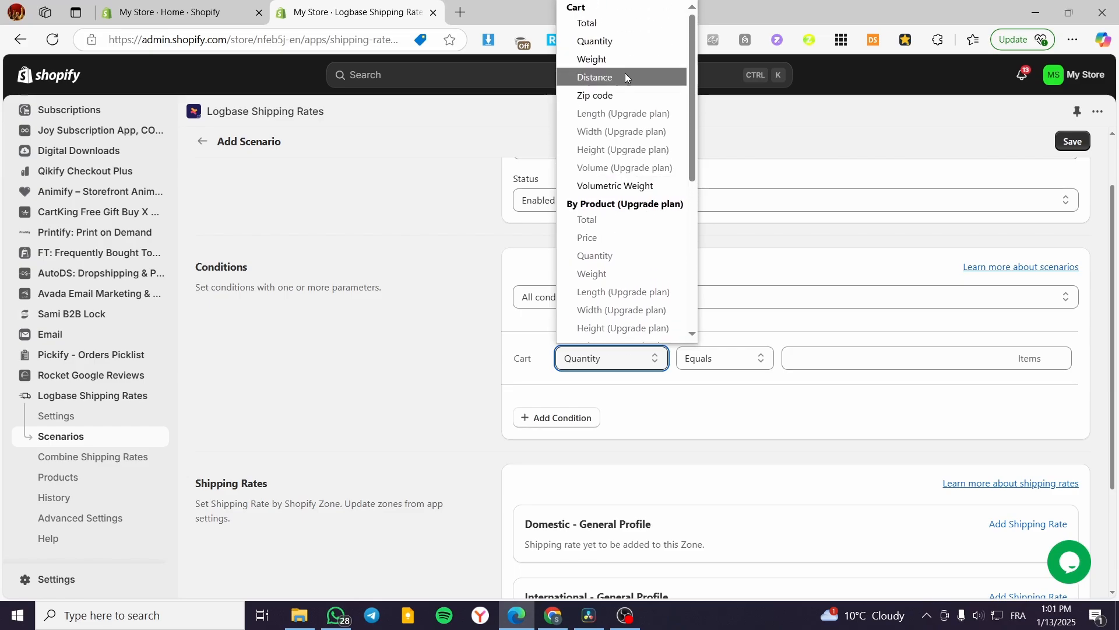
pyautogui.click(624, 43)
pyautogui.click(584, 356)
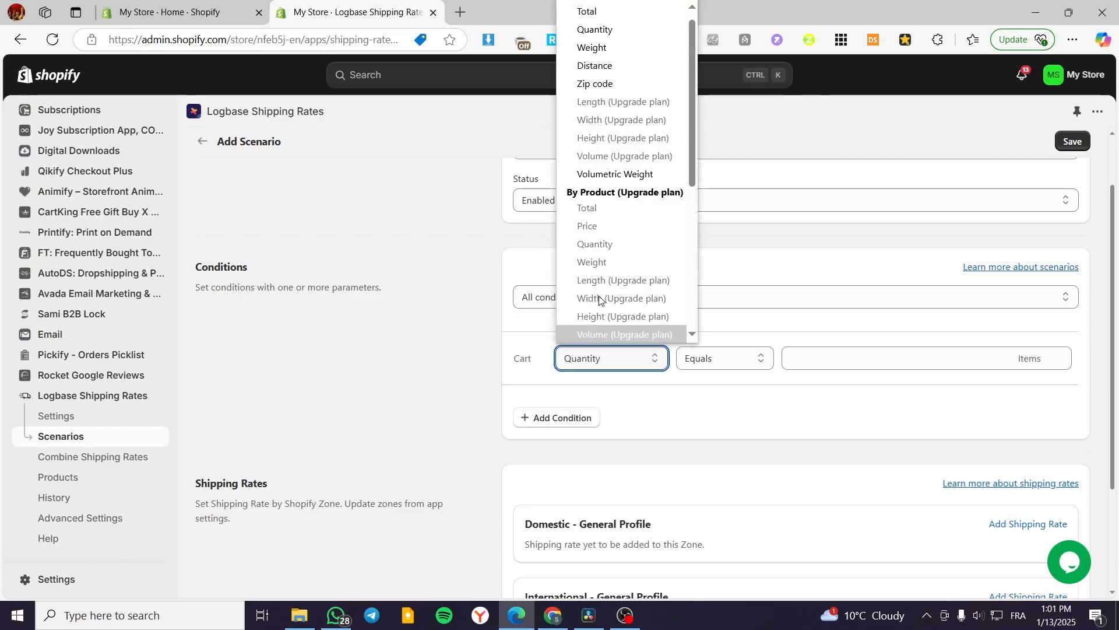
pyautogui.scroll(-3, 598, 294)
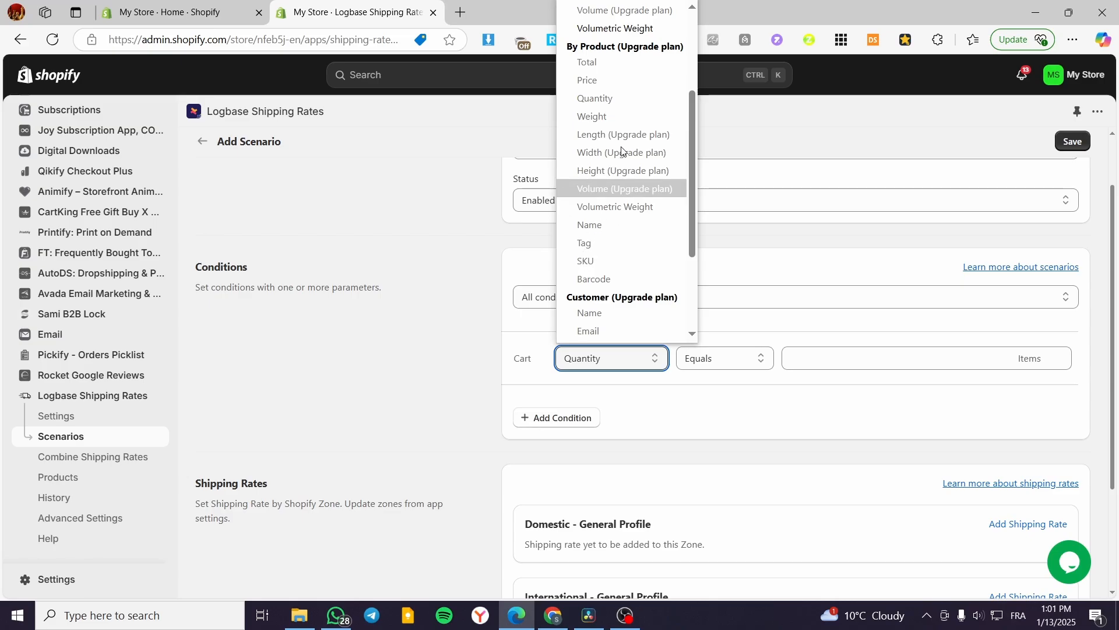
pyautogui.scroll(3, 622, 152)
pyautogui.scroll(-3, 628, 250)
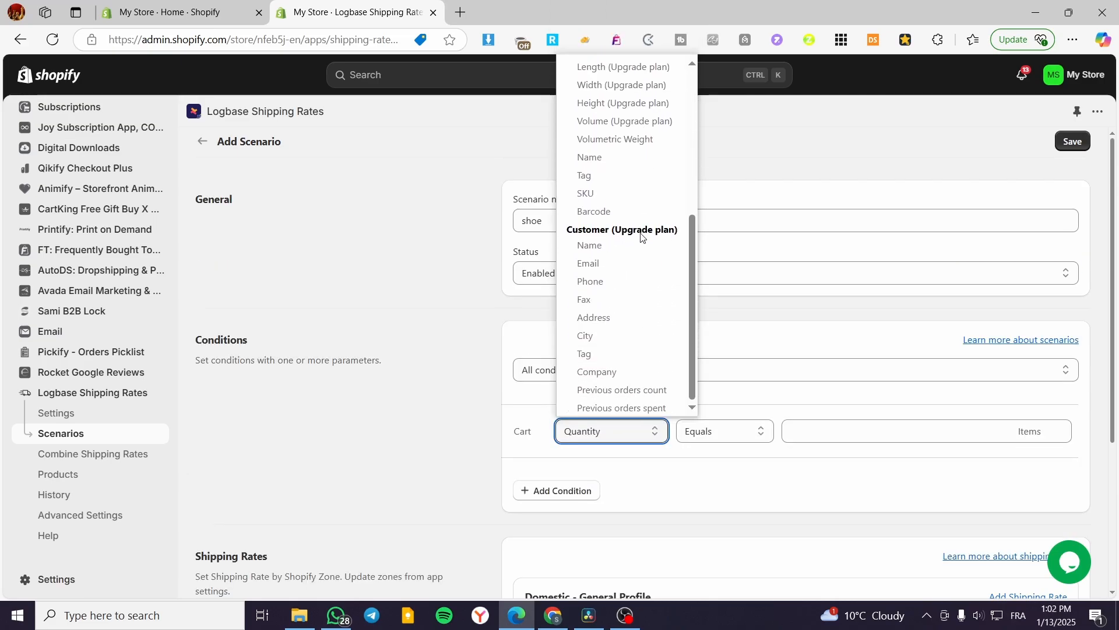
# Step: Set the scenario's condition to cart weight equals 1000 g
pyautogui.scroll(5, 638, 245)
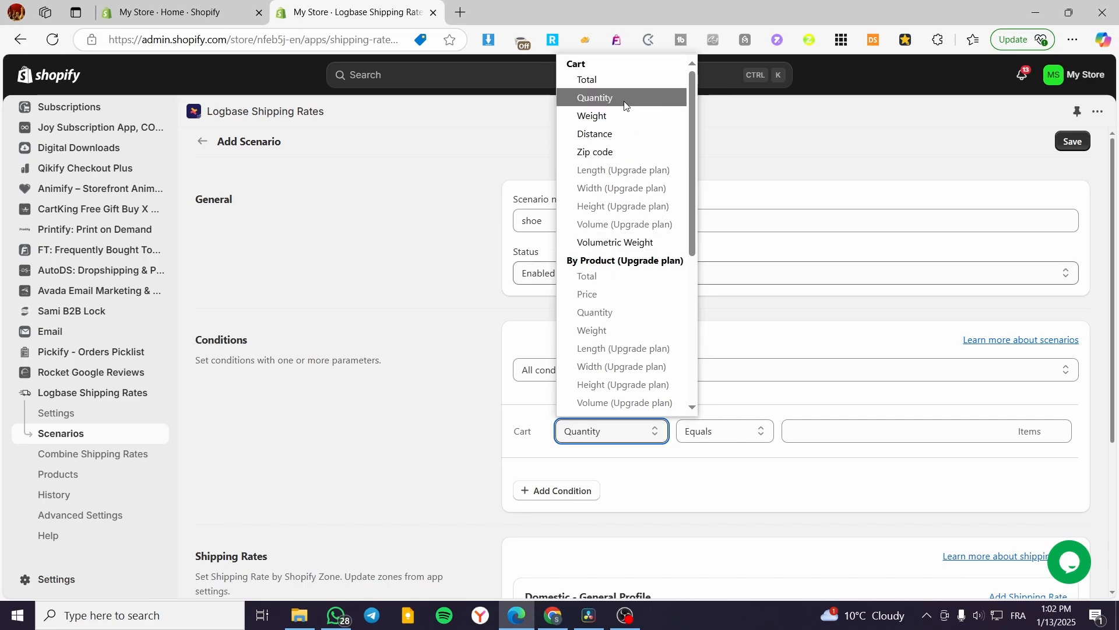
pyautogui.click(600, 116)
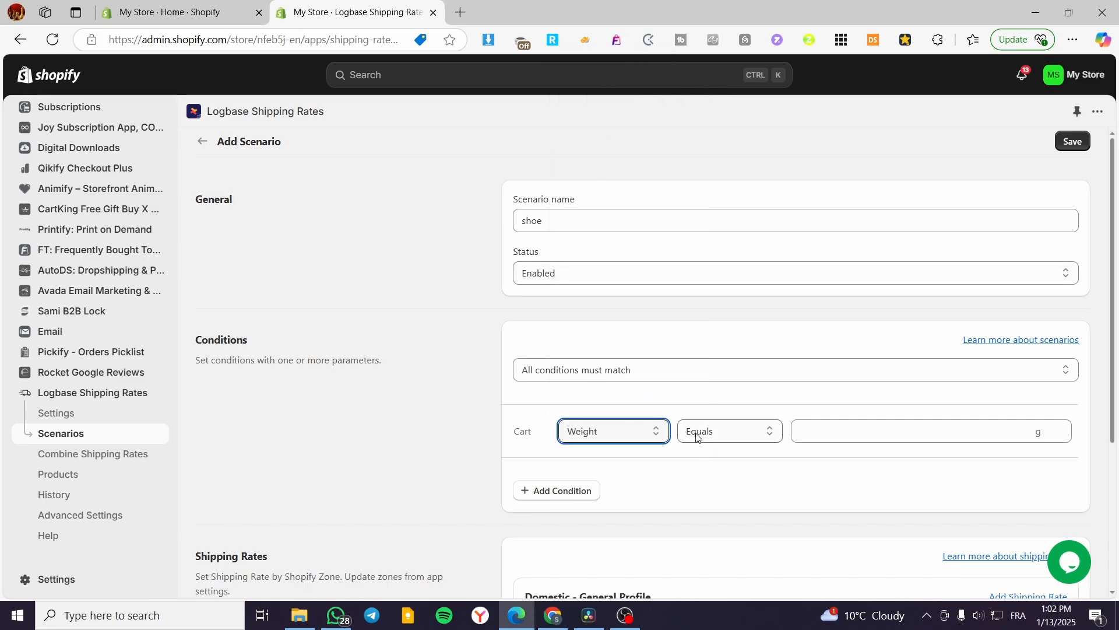
pyautogui.click(857, 432)
pyautogui.click(747, 436)
pyautogui.click(747, 436)
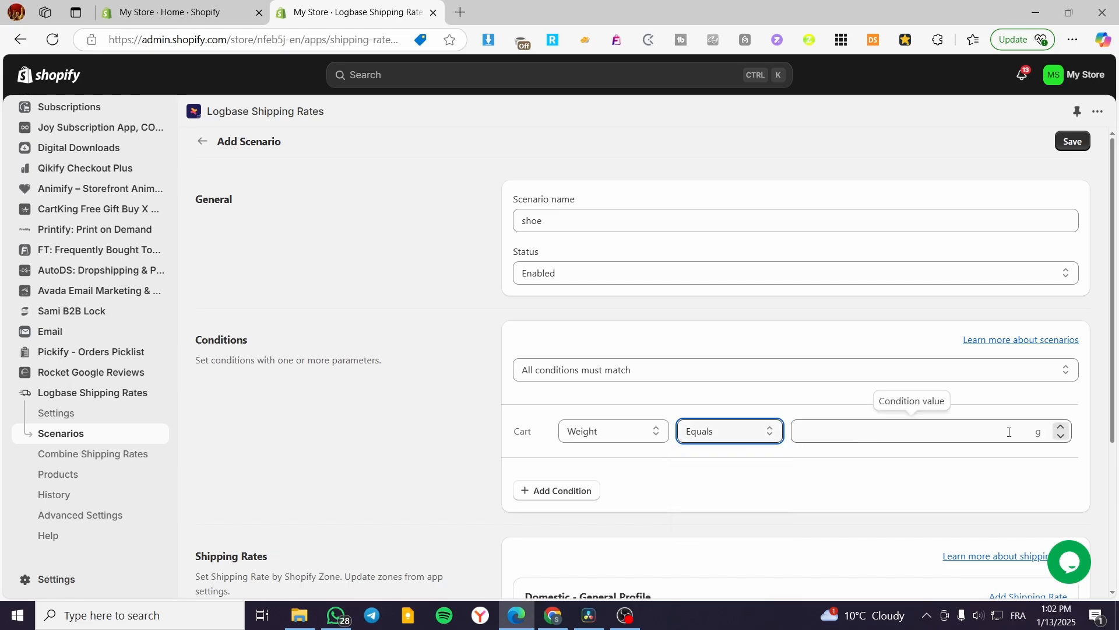
pyautogui.click(835, 434)
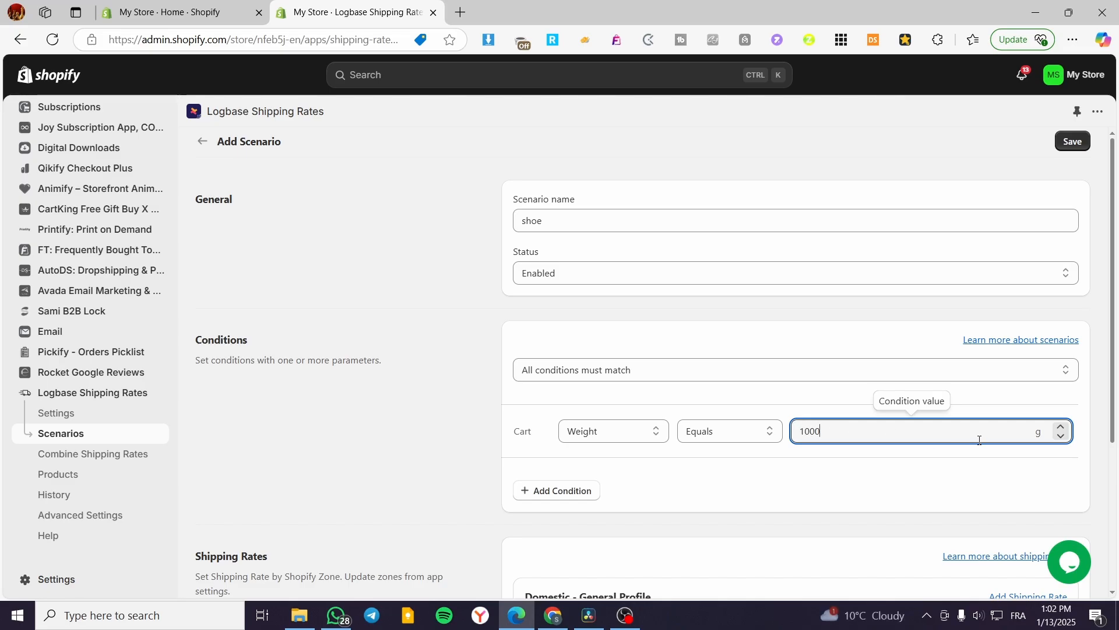
pyautogui.scroll(-1, 606, 467)
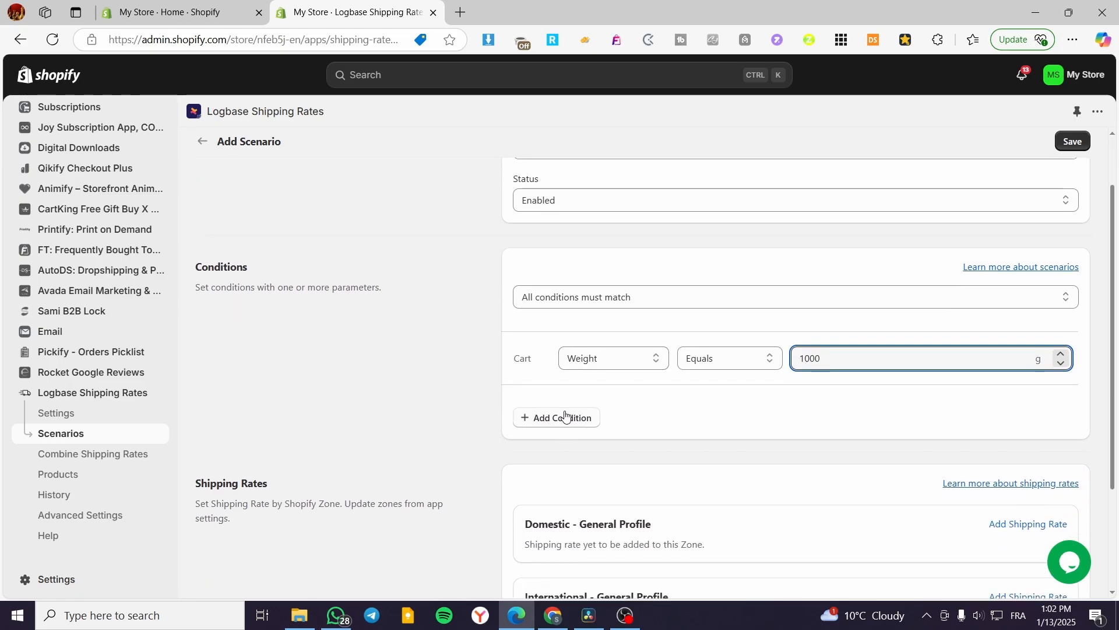
pyautogui.click(893, 412)
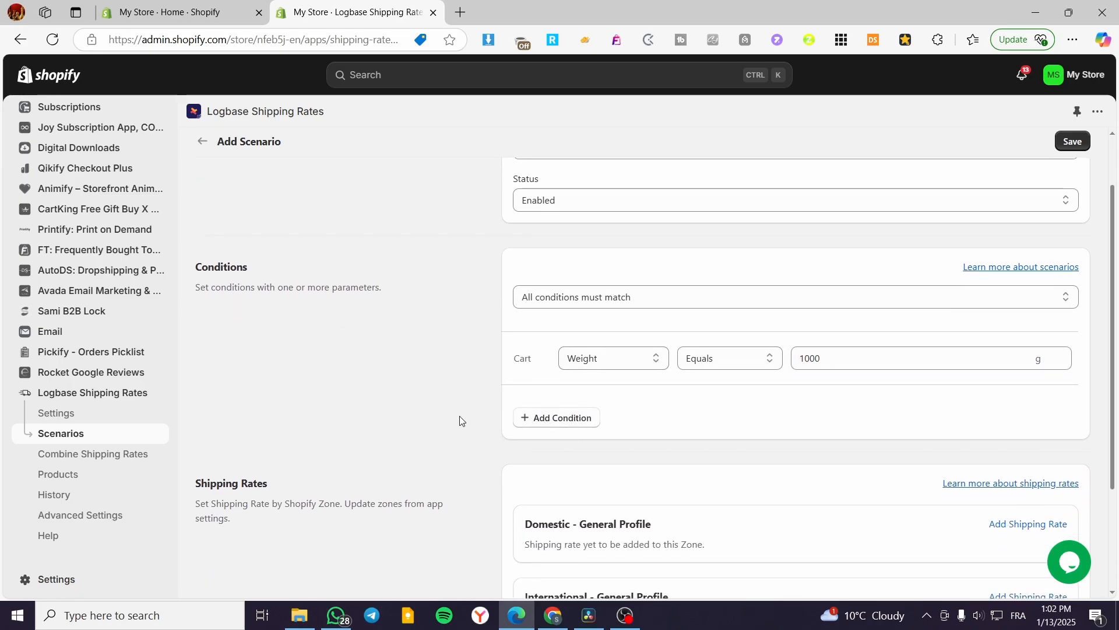
# Step: Add a shipping rate named "shoe rate" to the International - General Profile zone
pyautogui.scroll(-2, 460, 420)
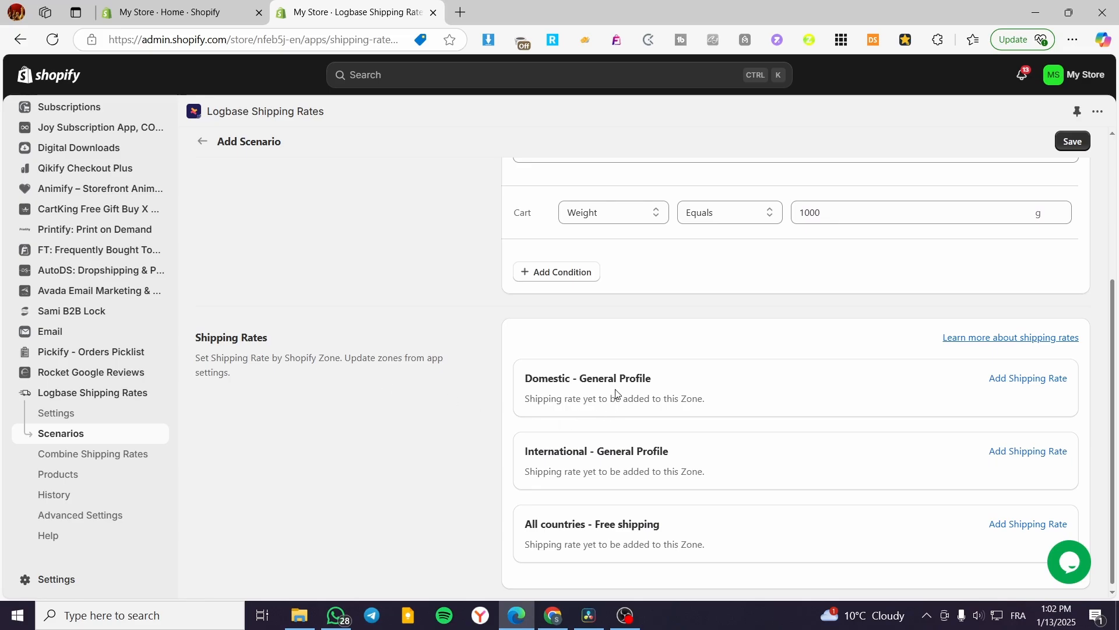
pyautogui.scroll(-1, 616, 393)
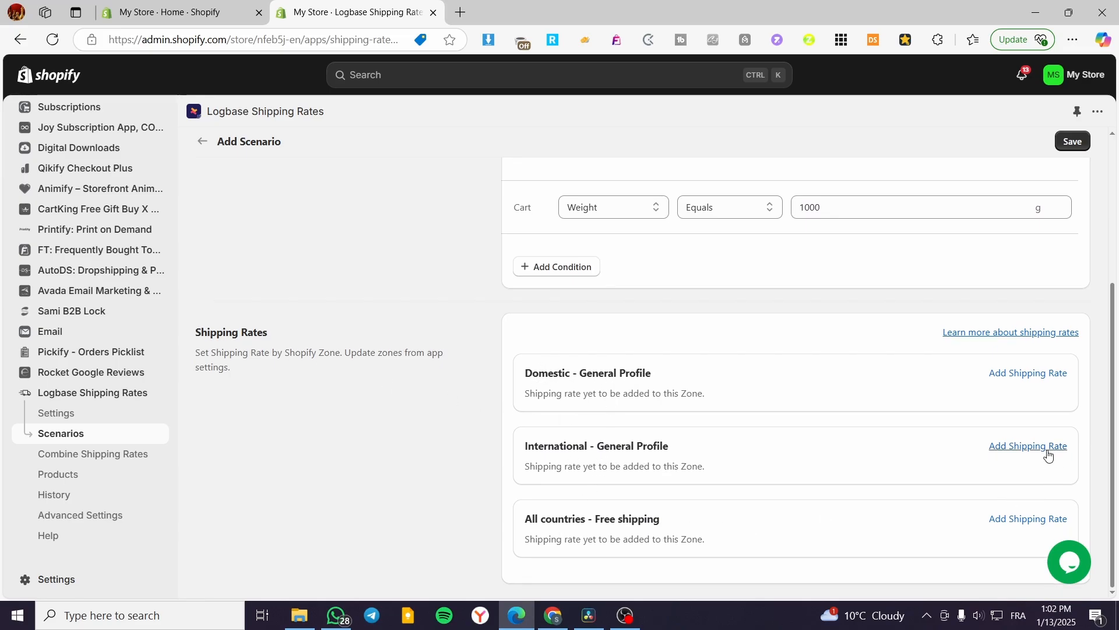
pyautogui.click(1030, 453)
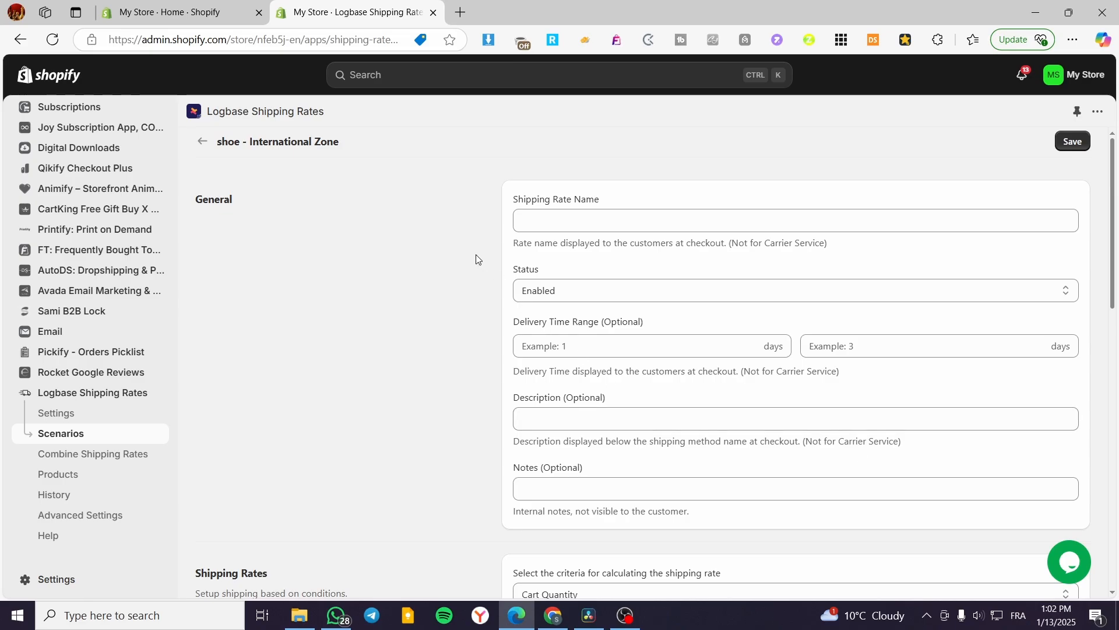
pyautogui.click(608, 212)
pyautogui.click(553, 227)
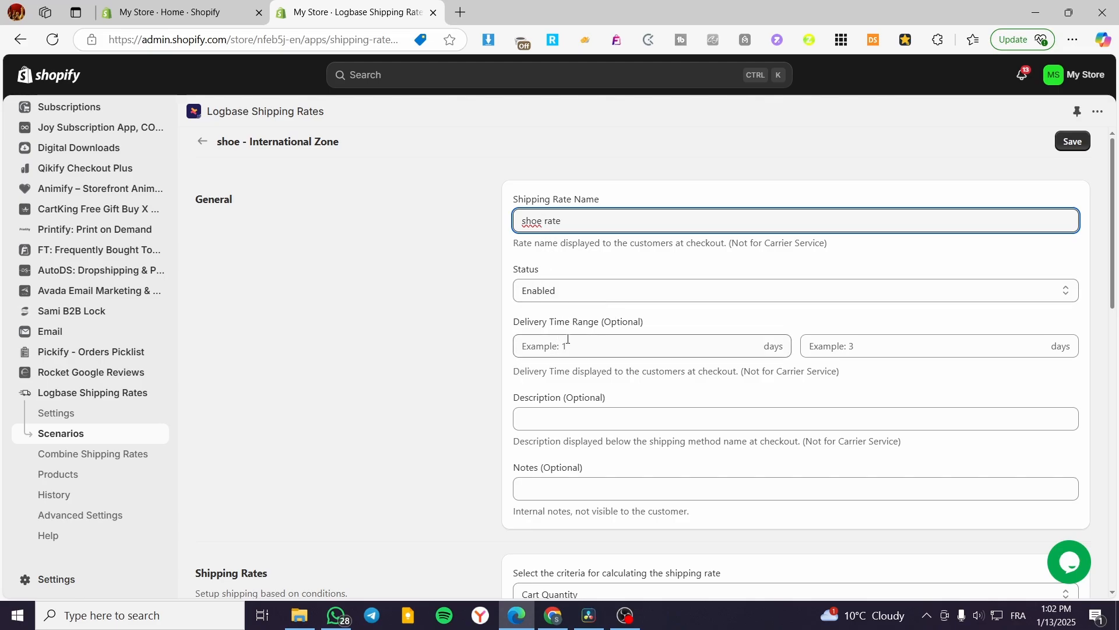
# Step: Set the shoe rate's delivery time range to 1 to 9 days
pyautogui.click(598, 352)
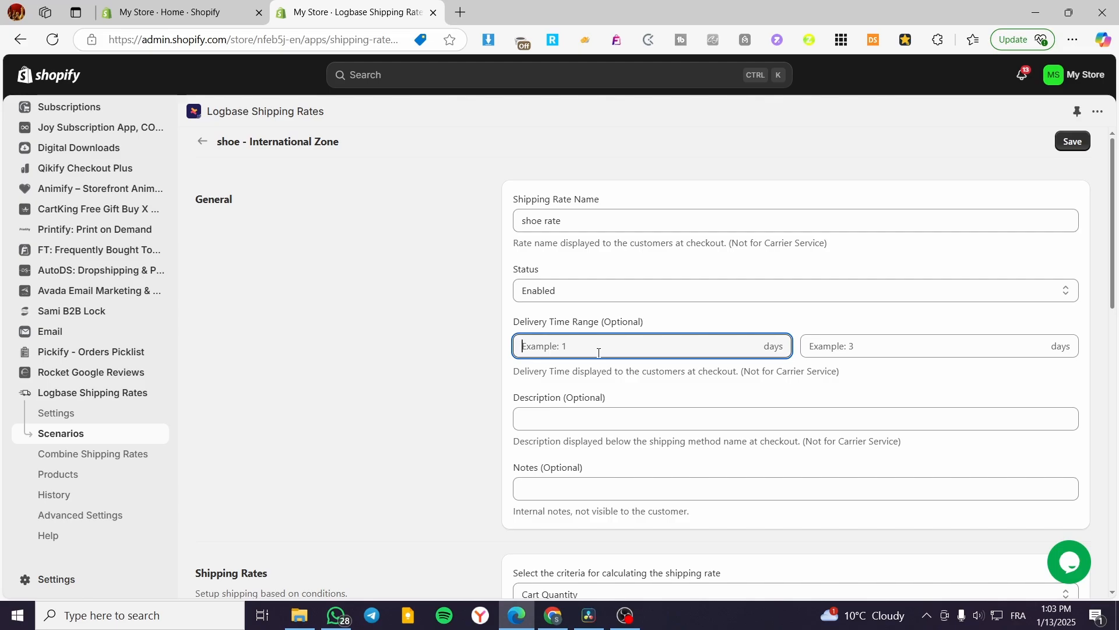
pyautogui.write('1')
pyautogui.click(848, 353)
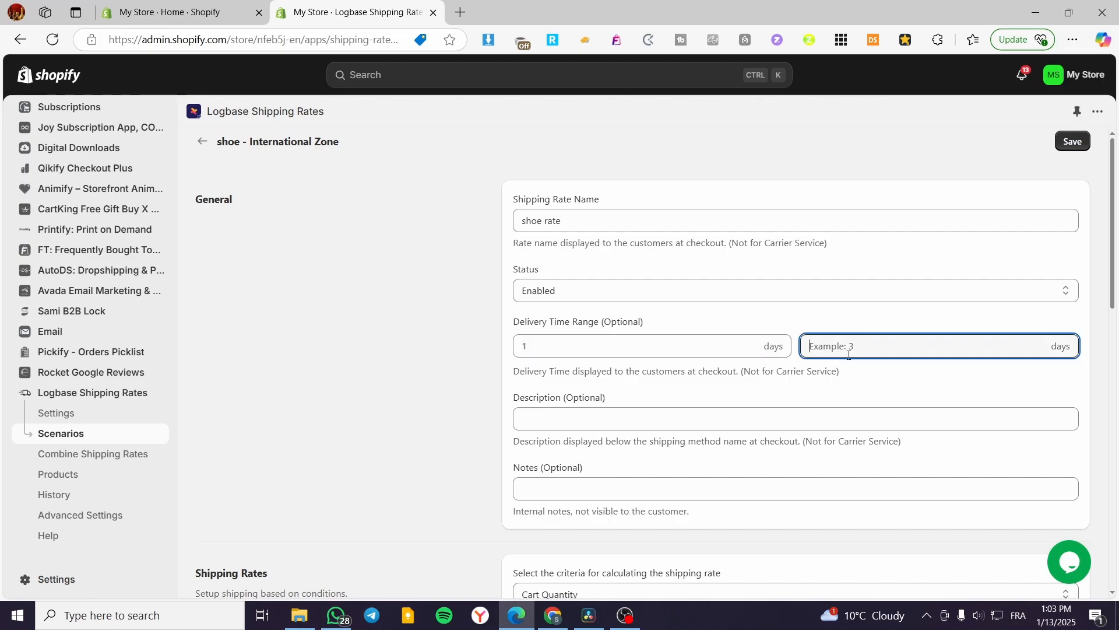
pyautogui.write('9')
pyautogui.click(464, 387)
# Step: Calculate the shipping rate by Cart Weight, keeping Fixed Amount as the shipping cost type
pyautogui.scroll(-3, 623, 376)
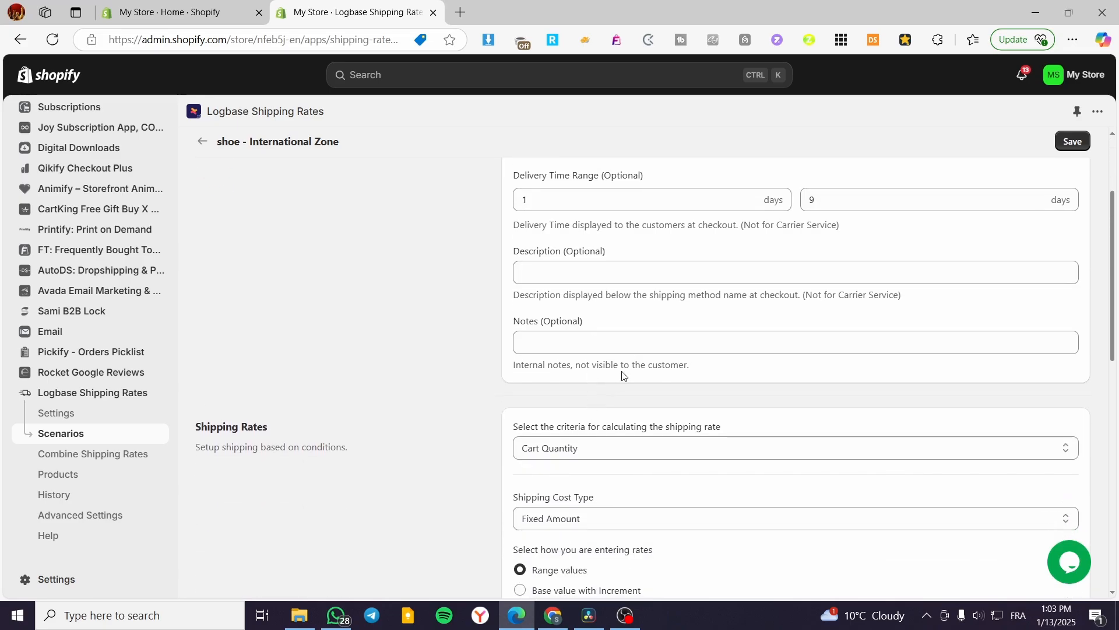
pyautogui.scroll(-2, 622, 376)
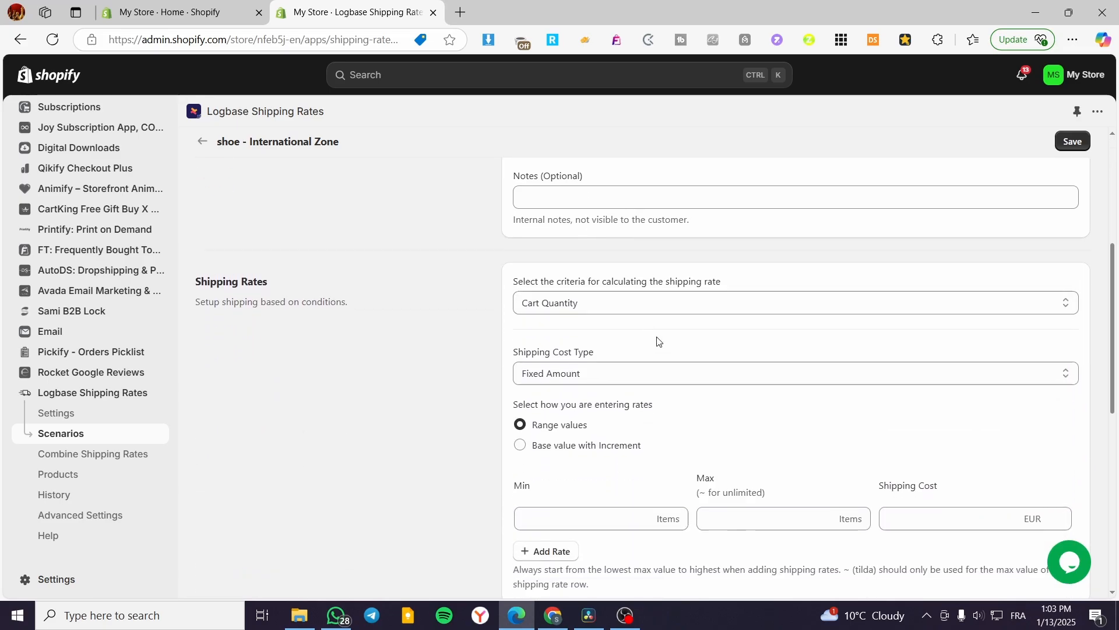
pyautogui.click(639, 302)
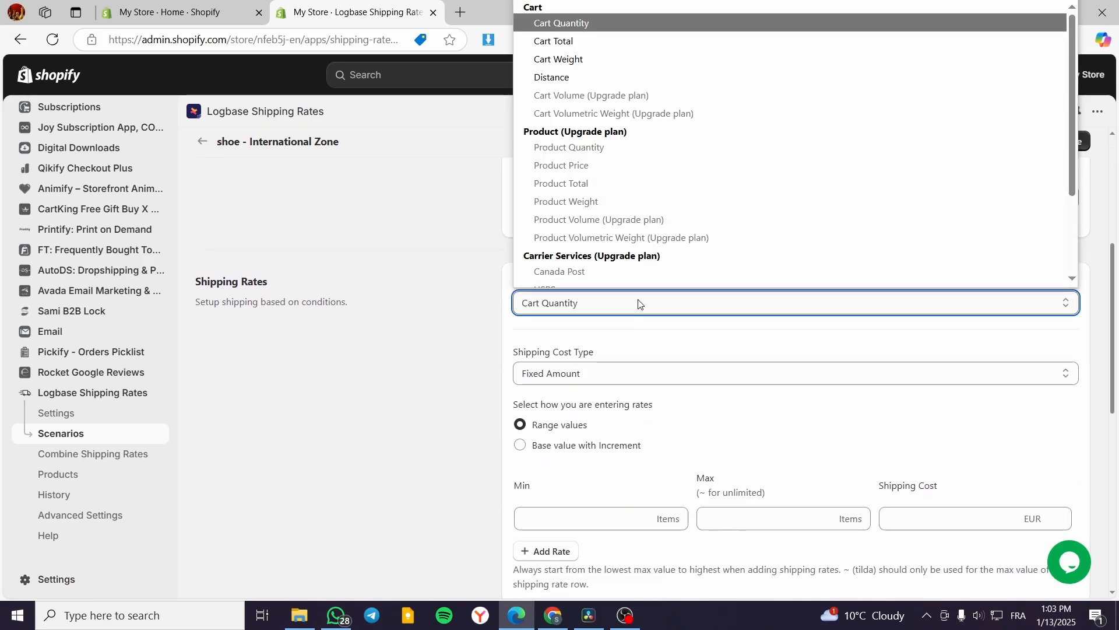
pyautogui.click(640, 303)
pyautogui.click(643, 296)
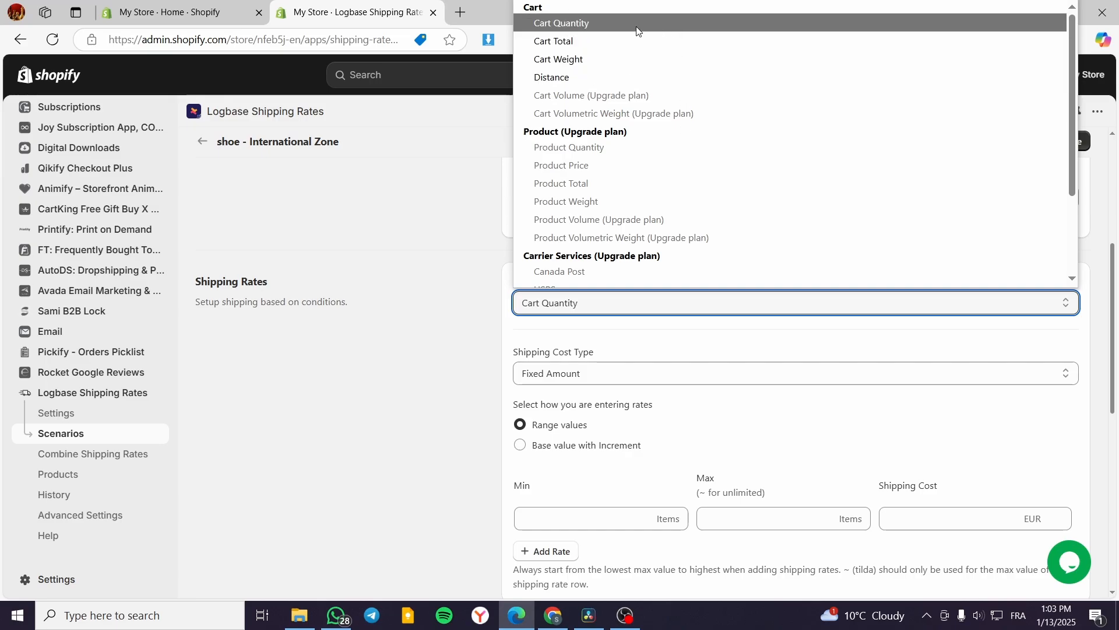
pyautogui.click(578, 60)
pyautogui.scroll(-1, 542, 367)
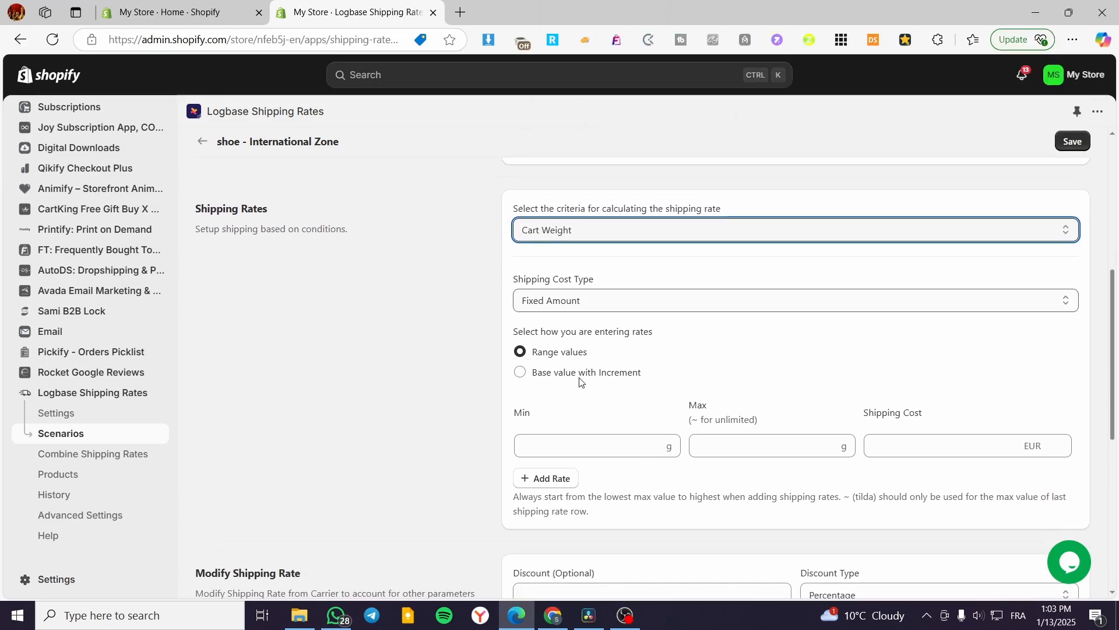
pyautogui.click(614, 302)
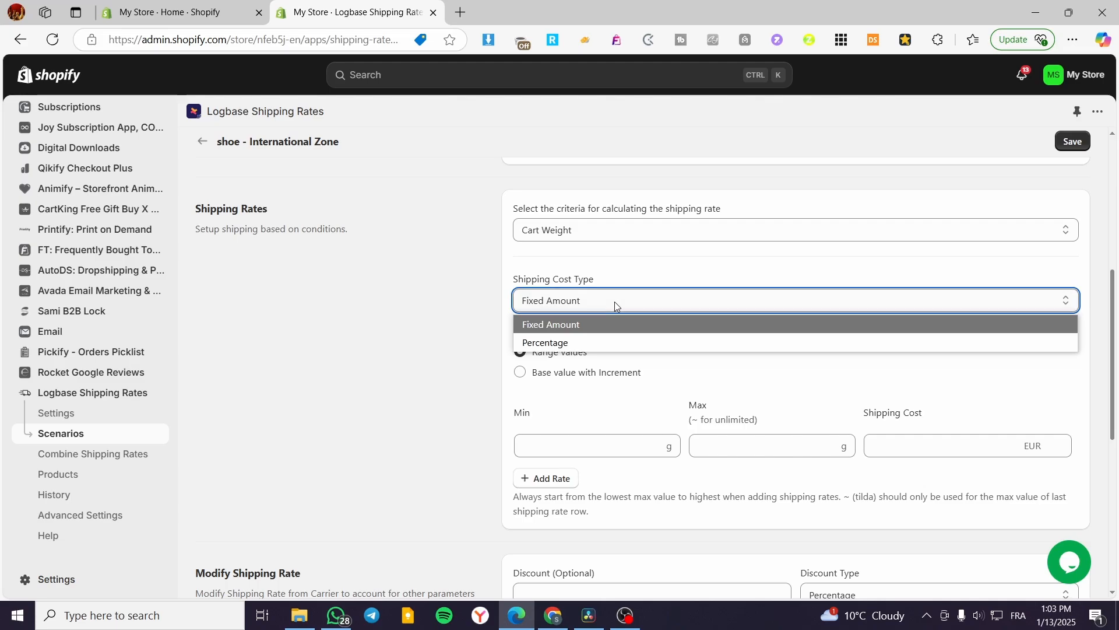
pyautogui.click(614, 302)
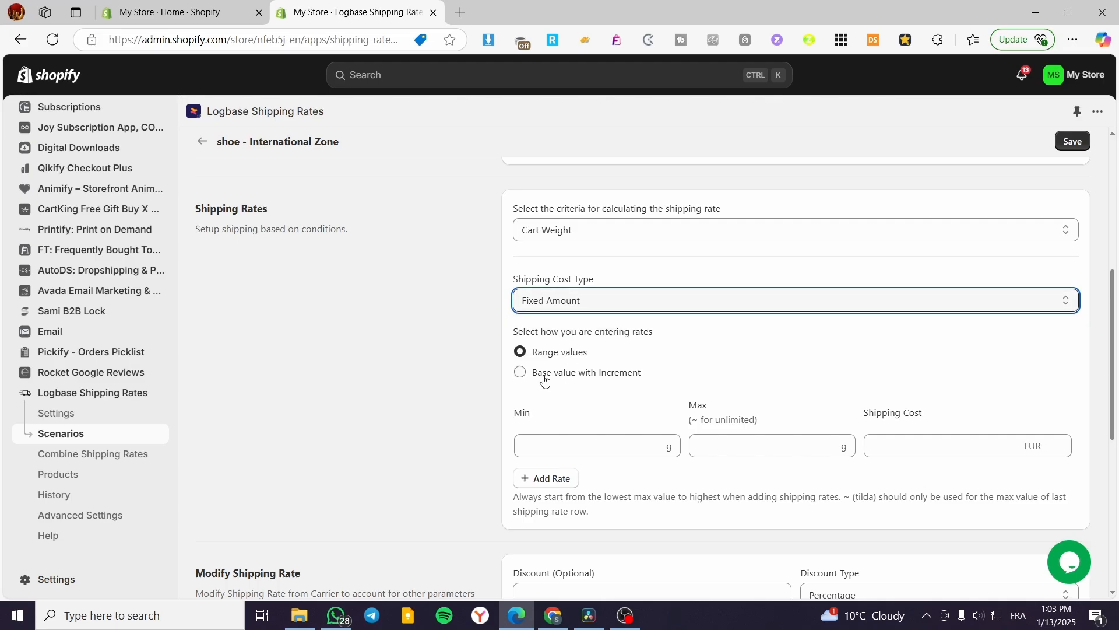
# Step: Define the rate's weight range as 1000 g to 3000 g with a shipping cost of 30 EUR
pyautogui.click(569, 453)
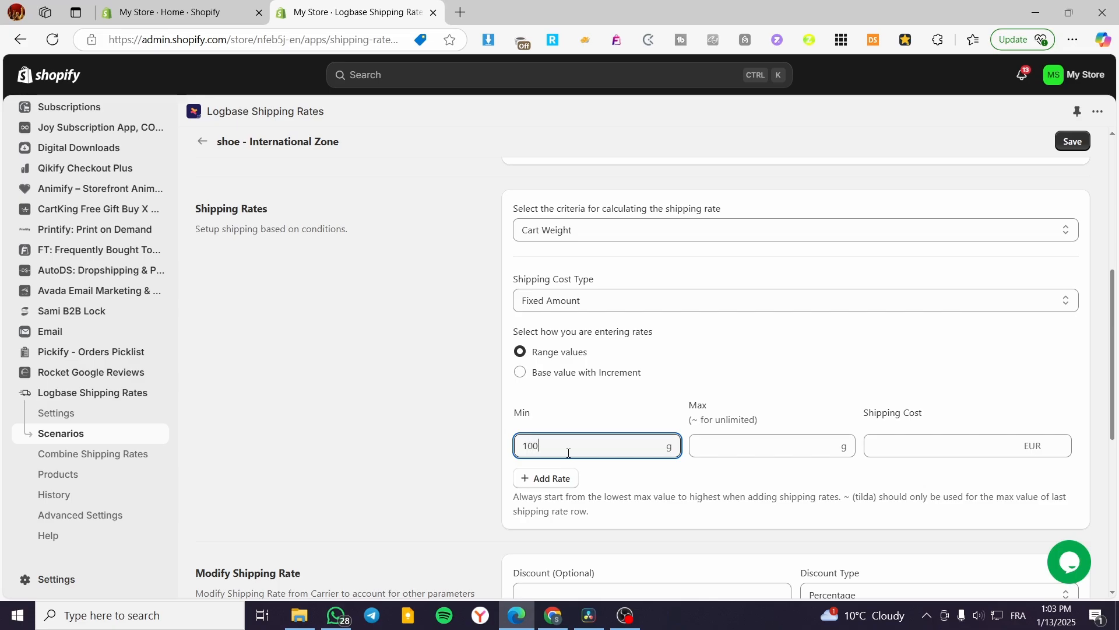
pyautogui.click(780, 447)
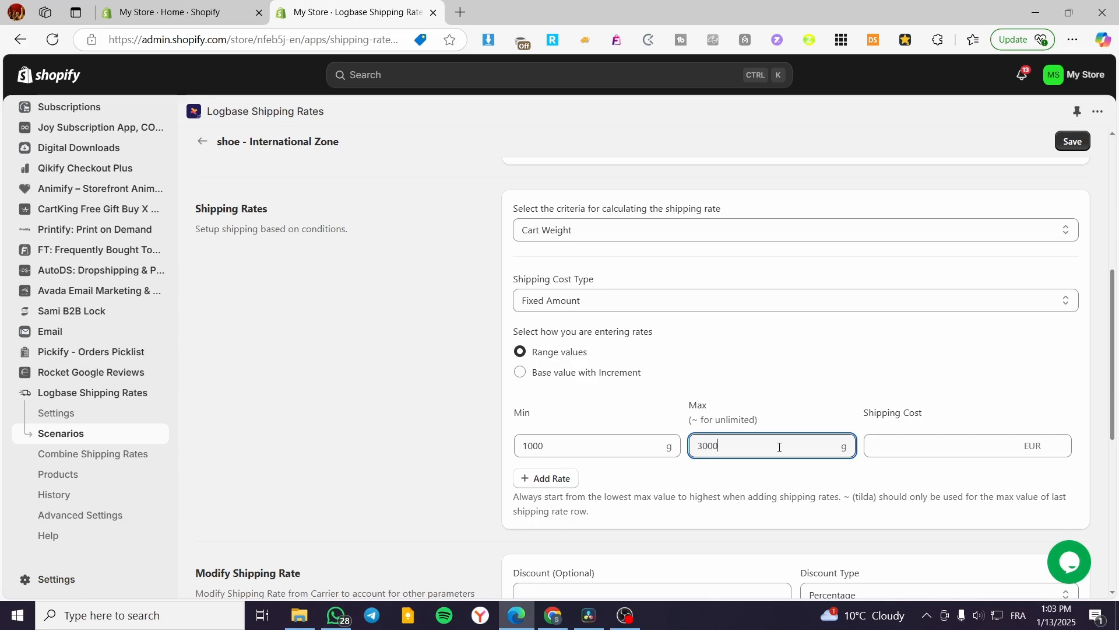
pyautogui.click(970, 454)
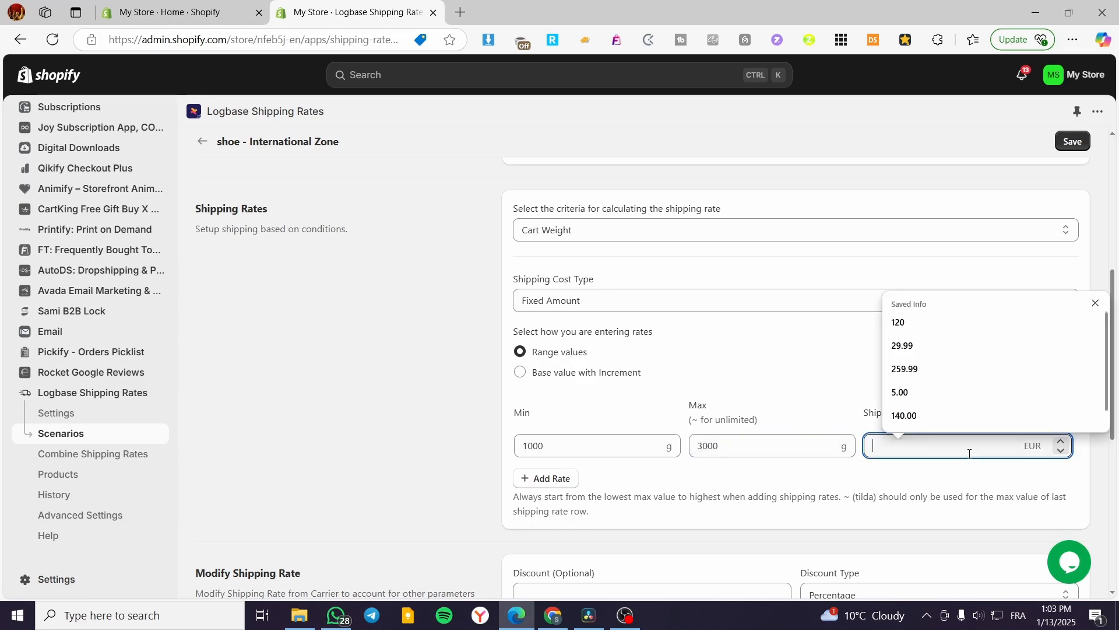
pyautogui.write('30')
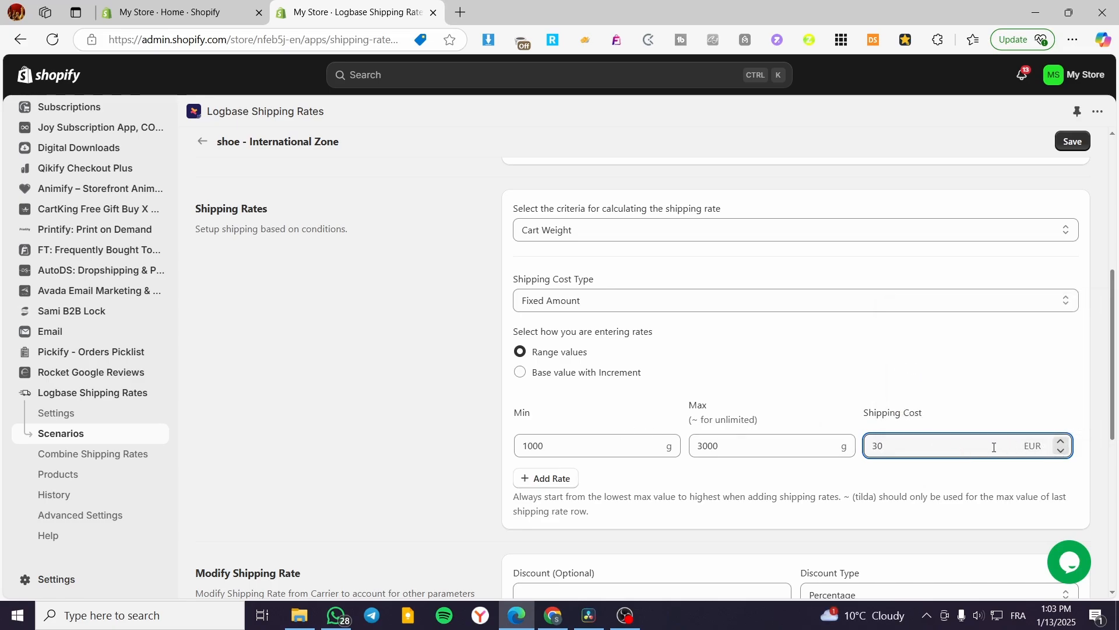
pyautogui.click(431, 465)
# Step: Give the rate the shipping tag "shoe" for combining rates, and save the International Zone rate
pyautogui.scroll(-2, 557, 484)
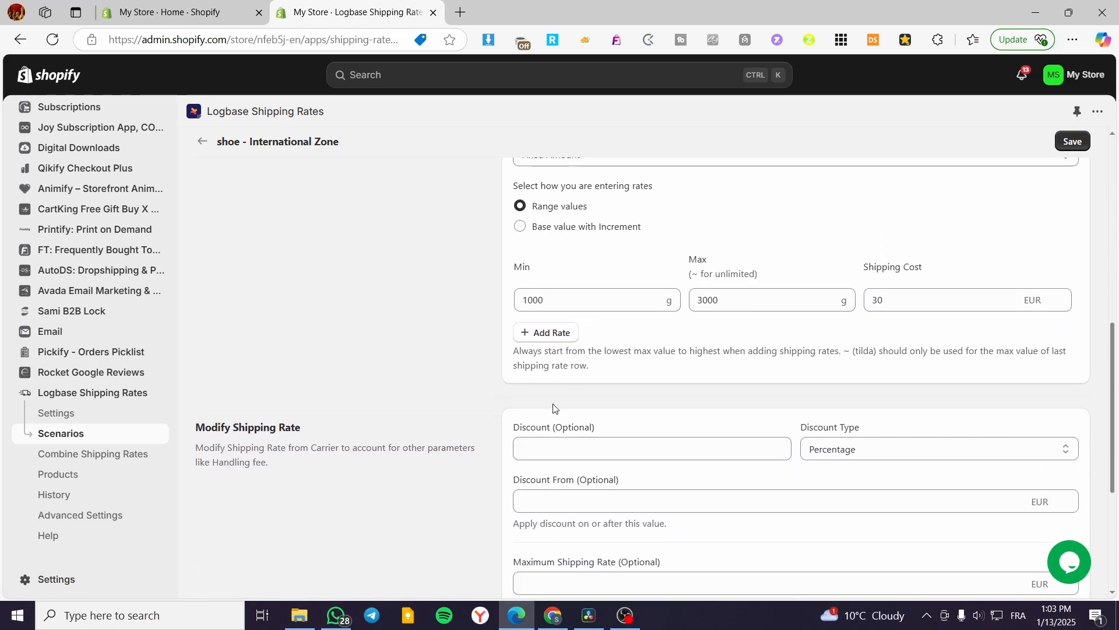
pyautogui.scroll(-2, 525, 397)
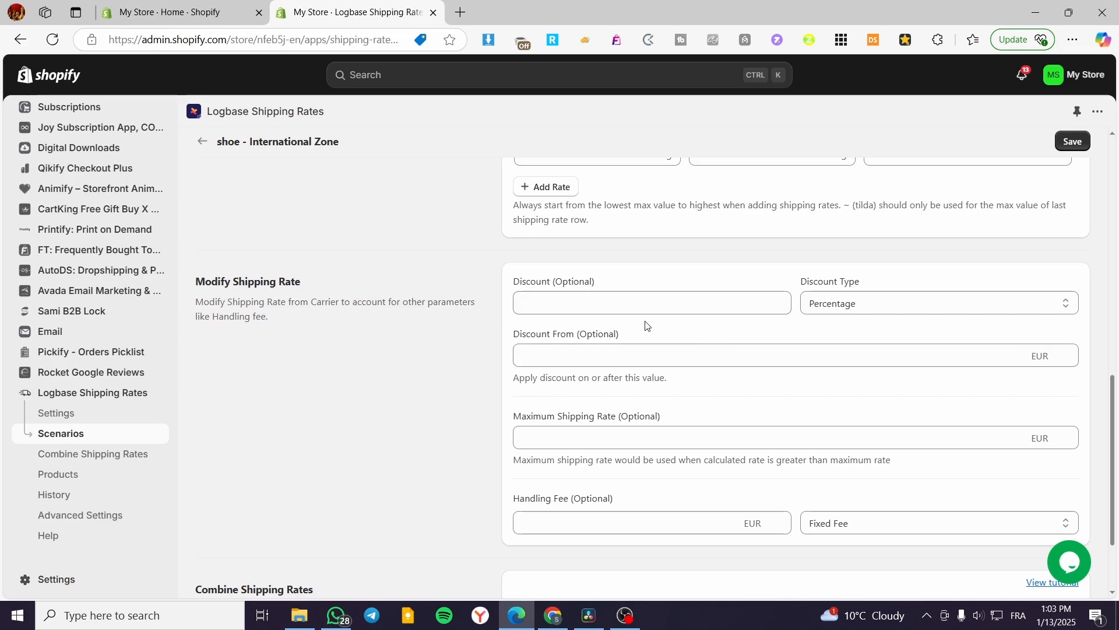
pyautogui.scroll(-2, 626, 343)
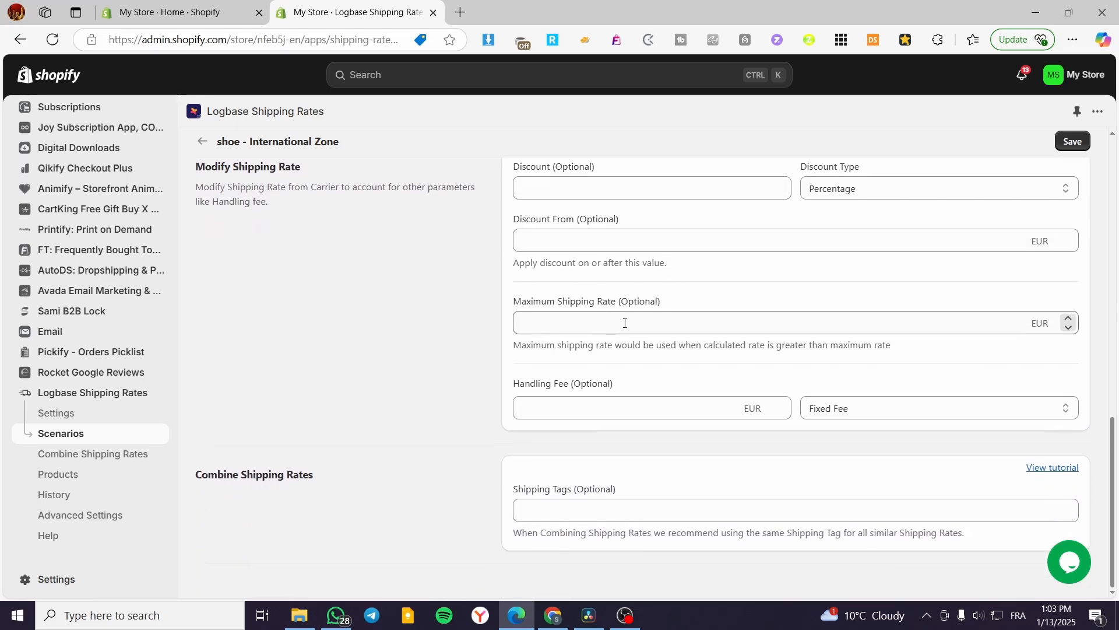
pyautogui.click(559, 512)
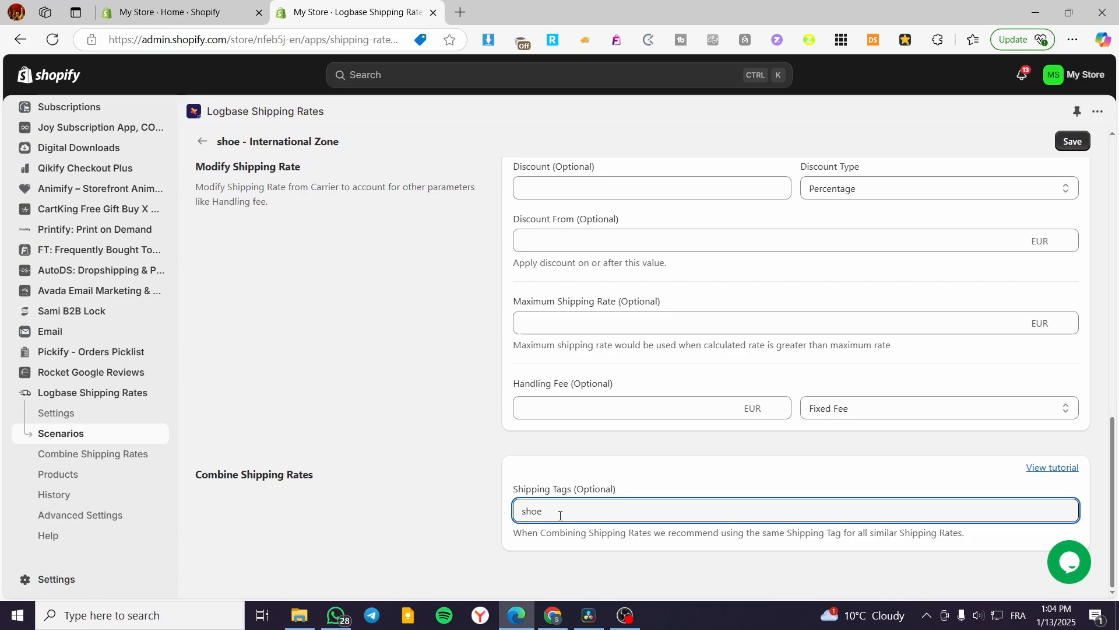
pyautogui.click(1073, 141)
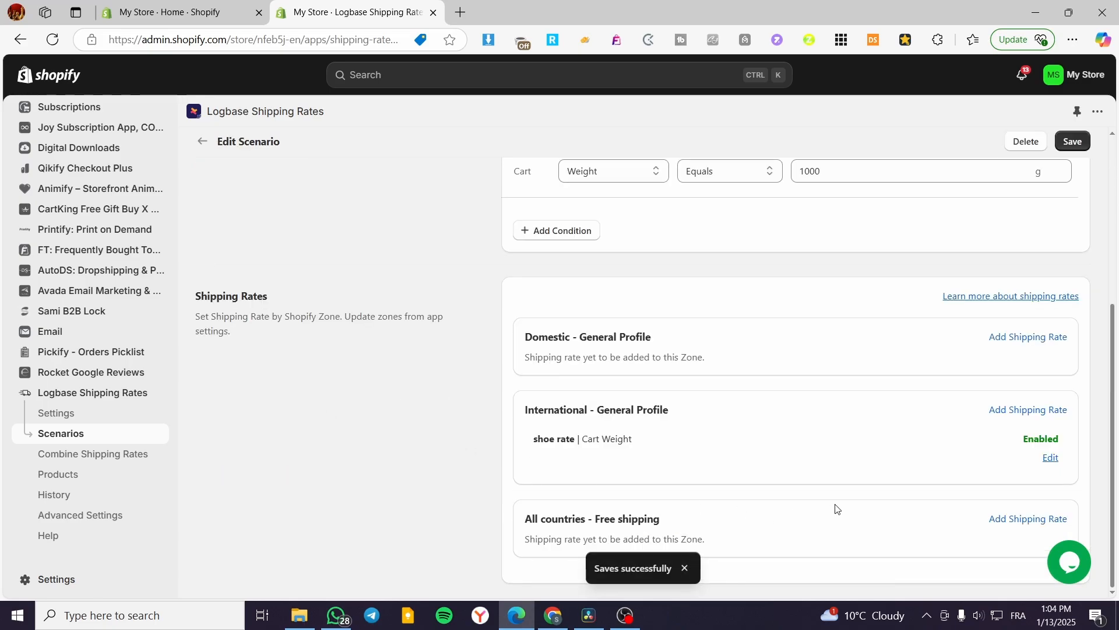
# Step: Review the saved shoe scenario's general details, conditions and zone shipping rates
pyautogui.scroll(5, 392, 345)
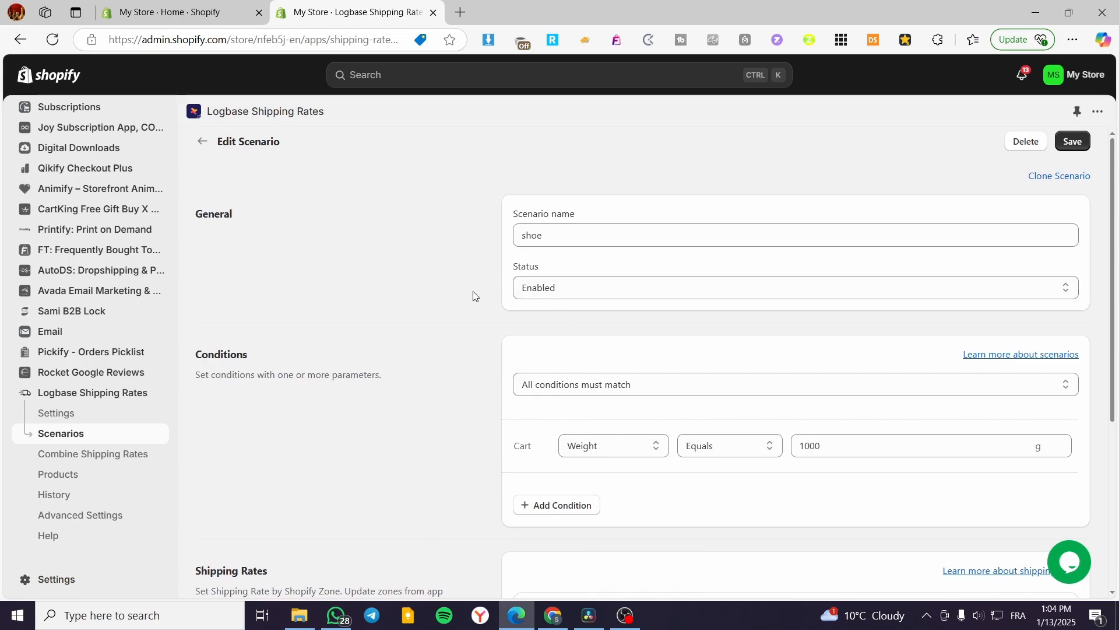
pyautogui.scroll(-5, 627, 432)
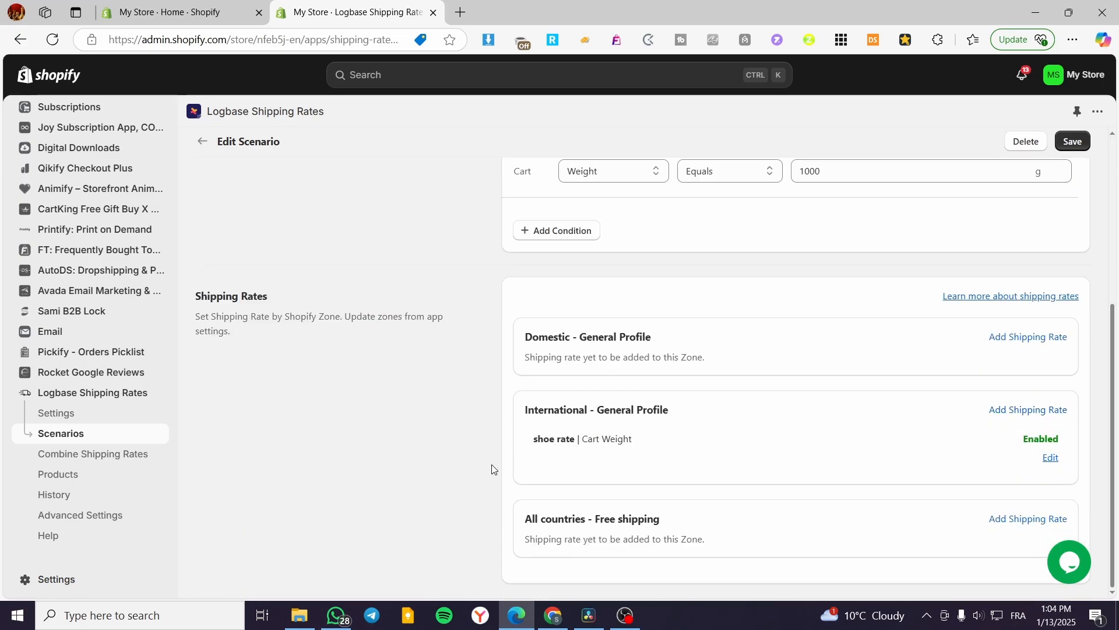
pyautogui.scroll(4, 335, 430)
pyautogui.scroll(1, 335, 430)
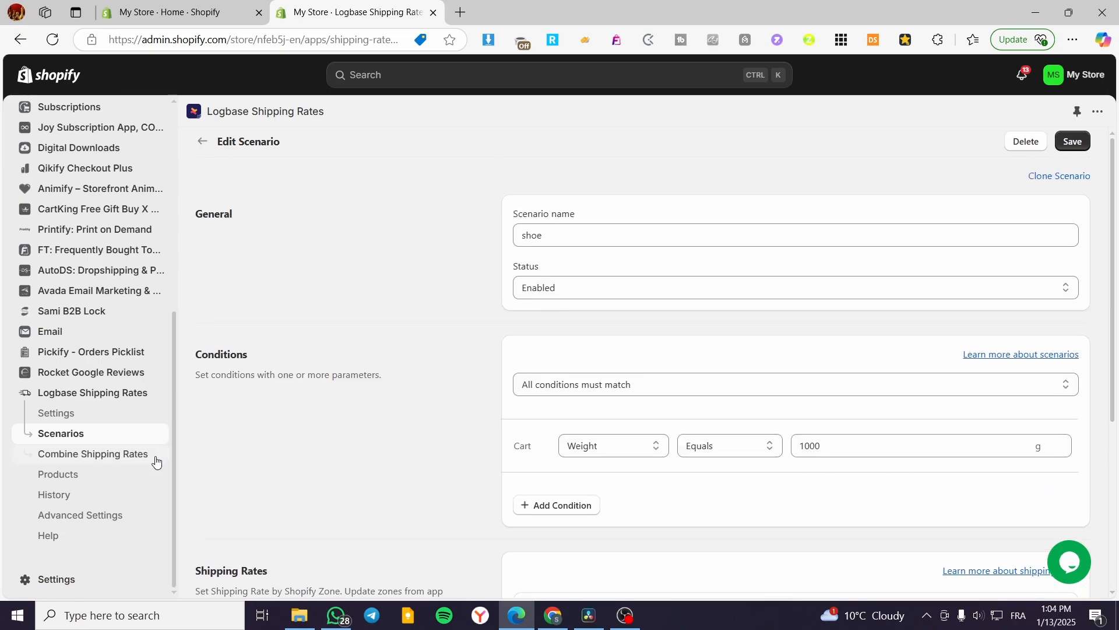
# Step: Check the Combine Shipping Rates page and return to the list of scenarios
pyautogui.click(134, 454)
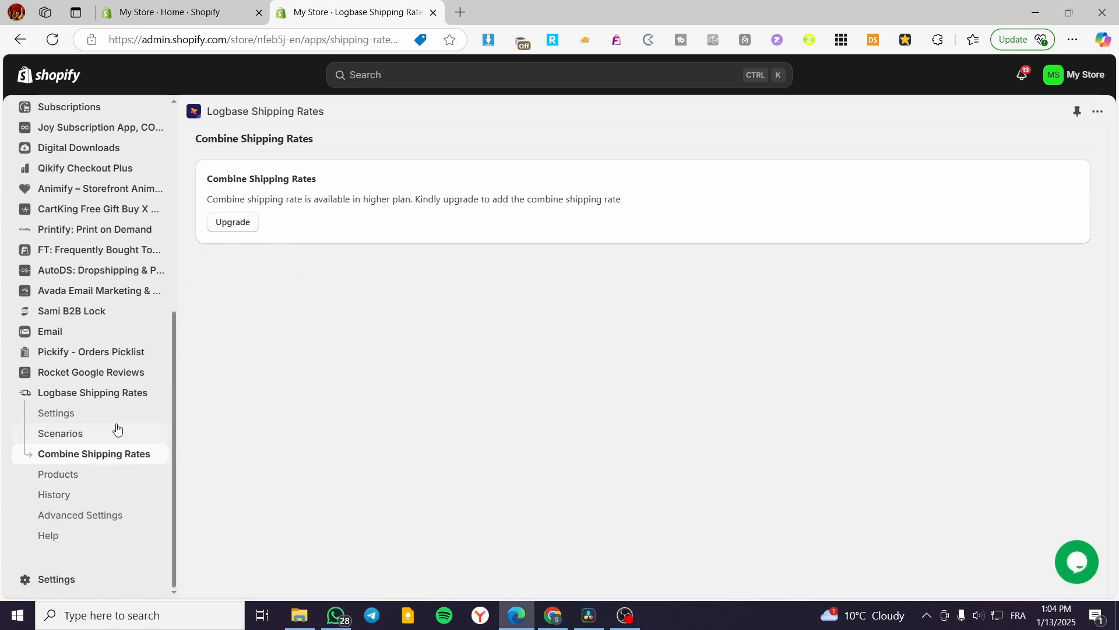
pyautogui.click(80, 439)
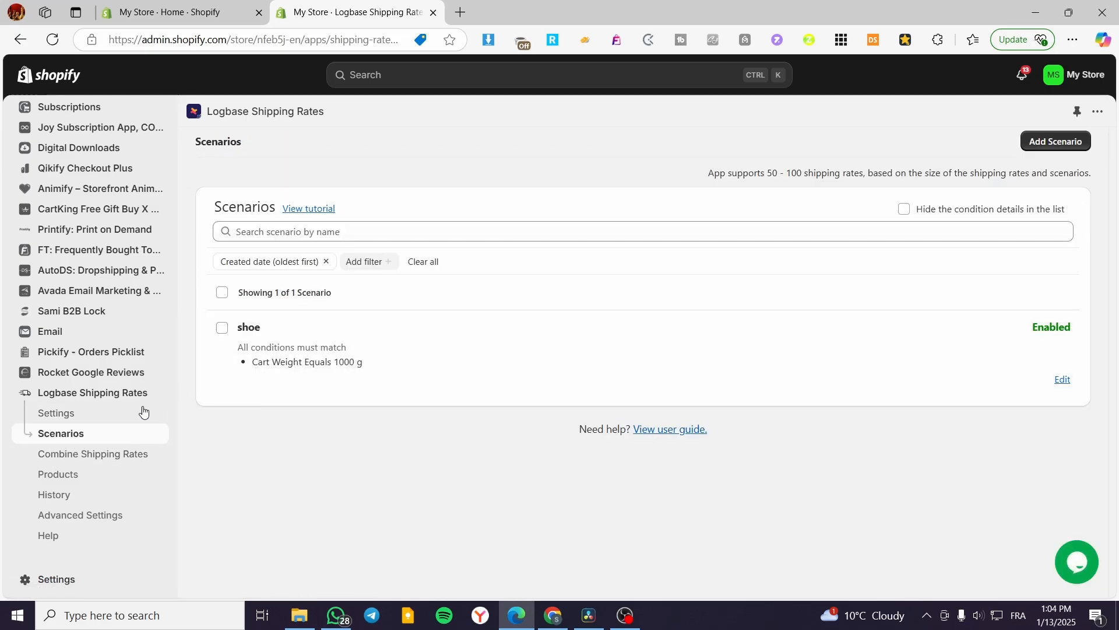
pyautogui.click(70, 457)
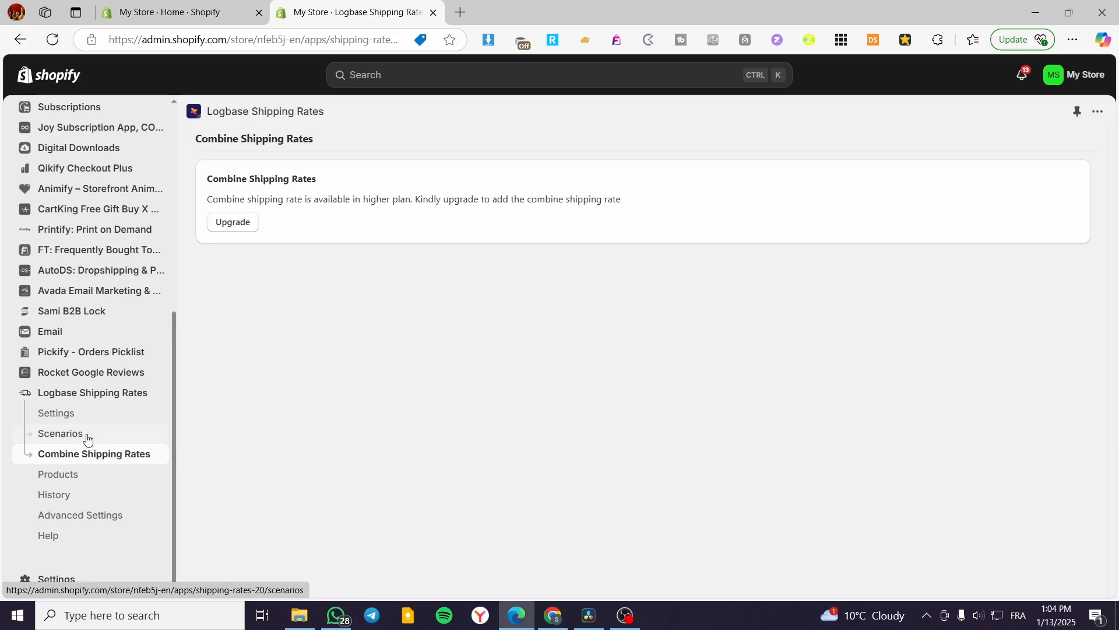
pyautogui.click(87, 440)
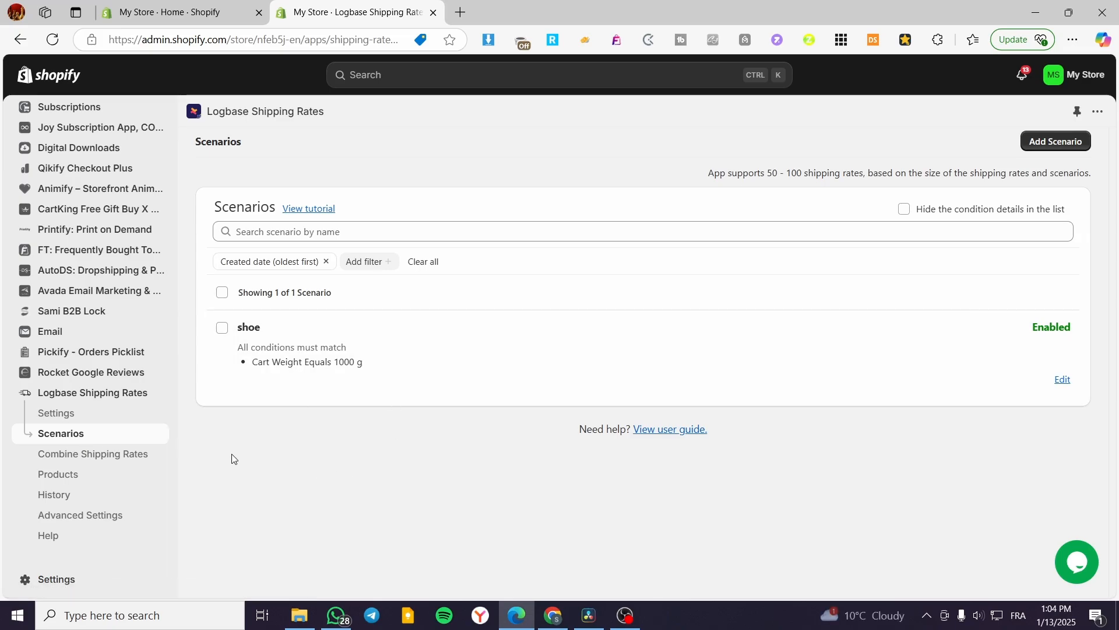
# Step: Open the Casual Shoe product from the store's product list
pyautogui.scroll(5, 107, 307)
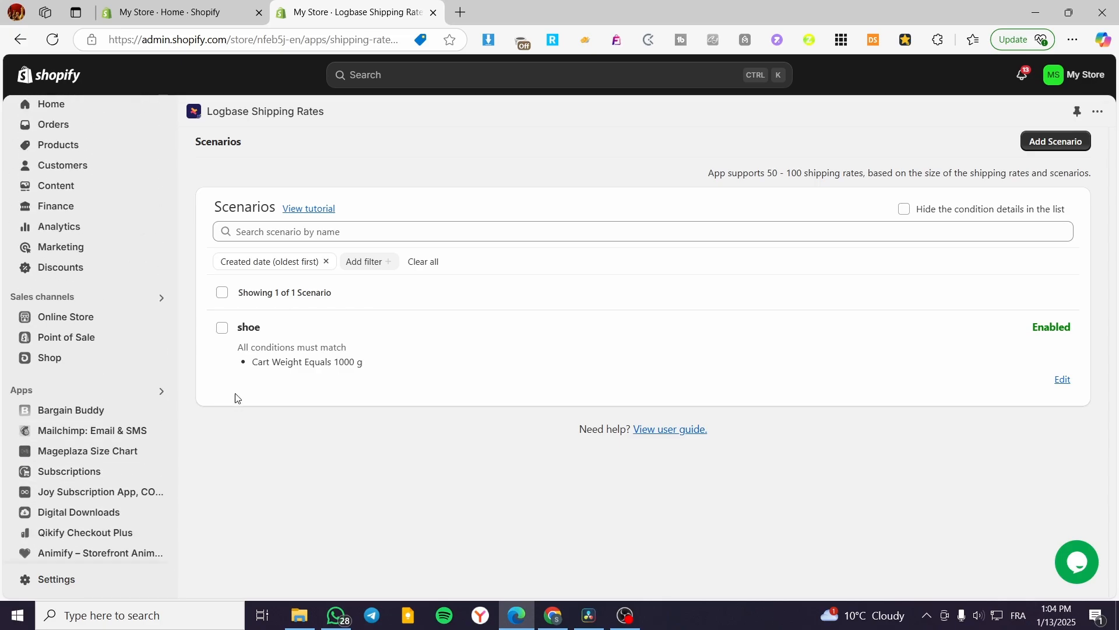
pyautogui.scroll(-2, 51, 419)
pyautogui.scroll(2, 51, 419)
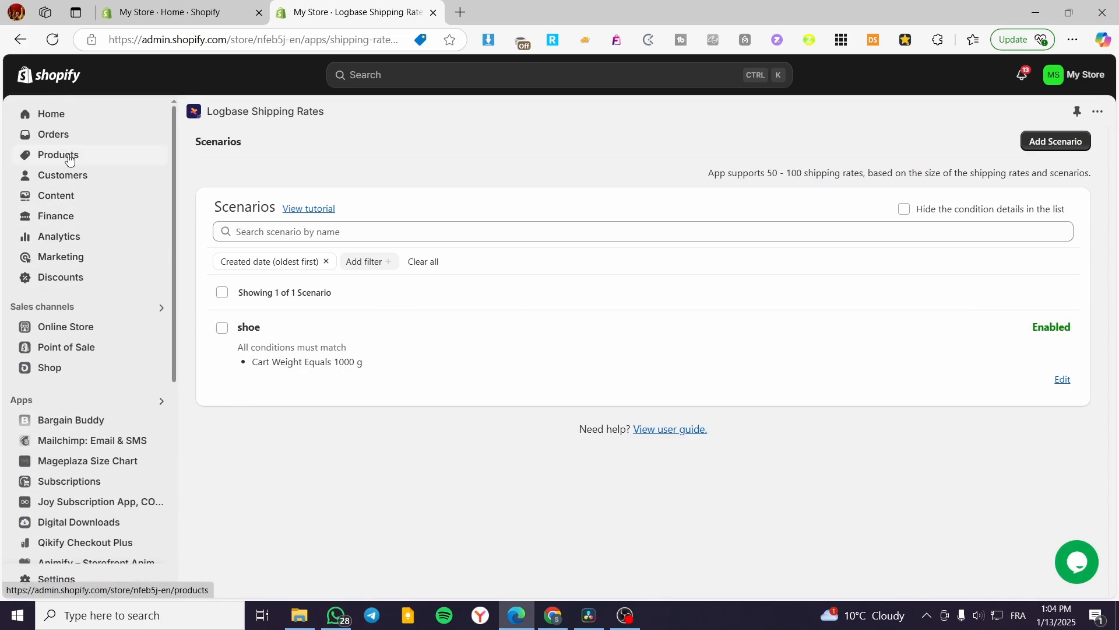
pyautogui.click(44, 155)
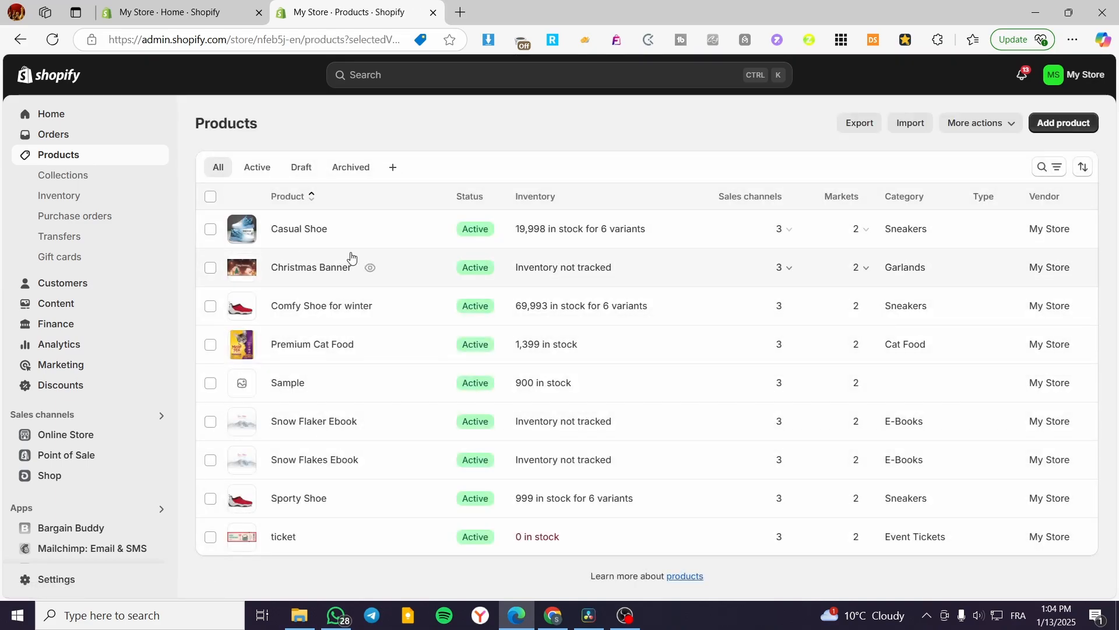
pyautogui.click(312, 229)
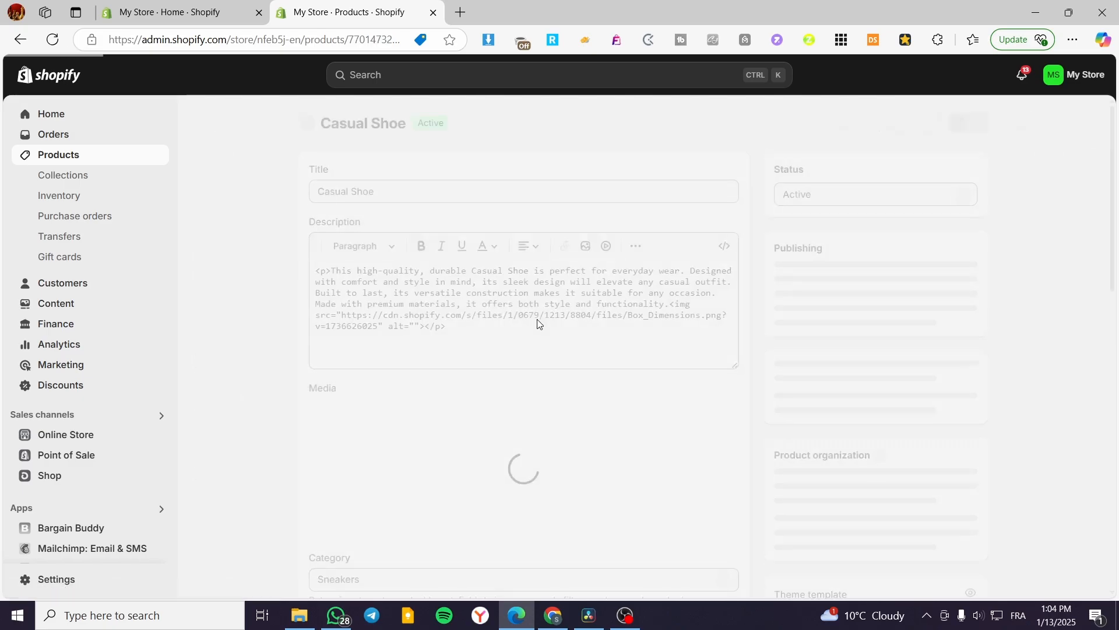
# Step: Examine the Casual Shoe's tags, variants, purchase options and category metafields
pyautogui.scroll(-6, 362, 245)
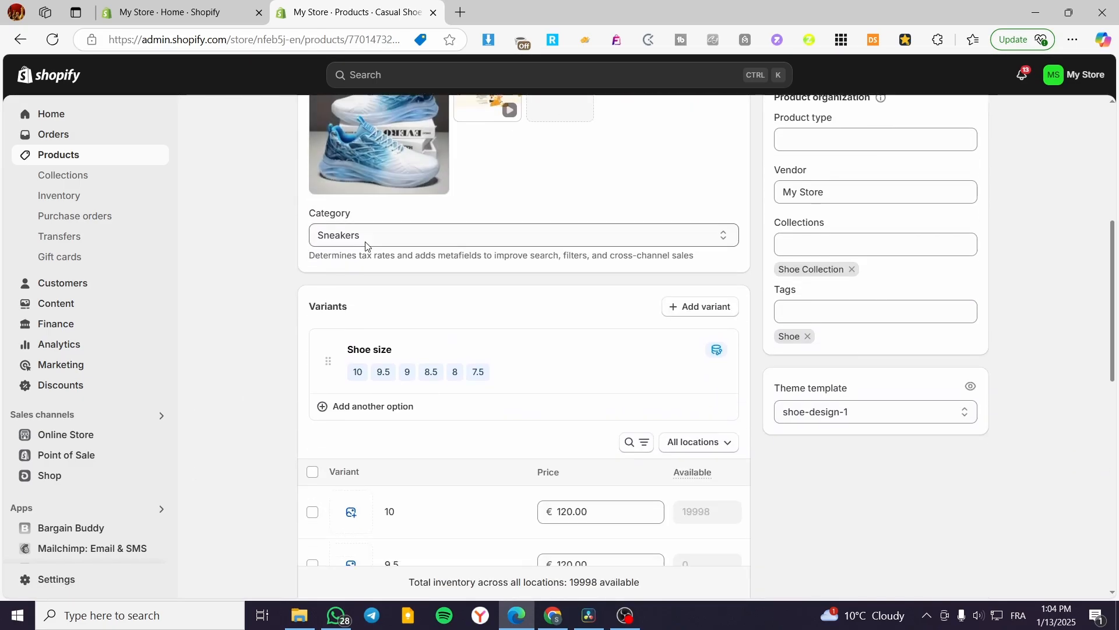
pyautogui.scroll(-2, 420, 382)
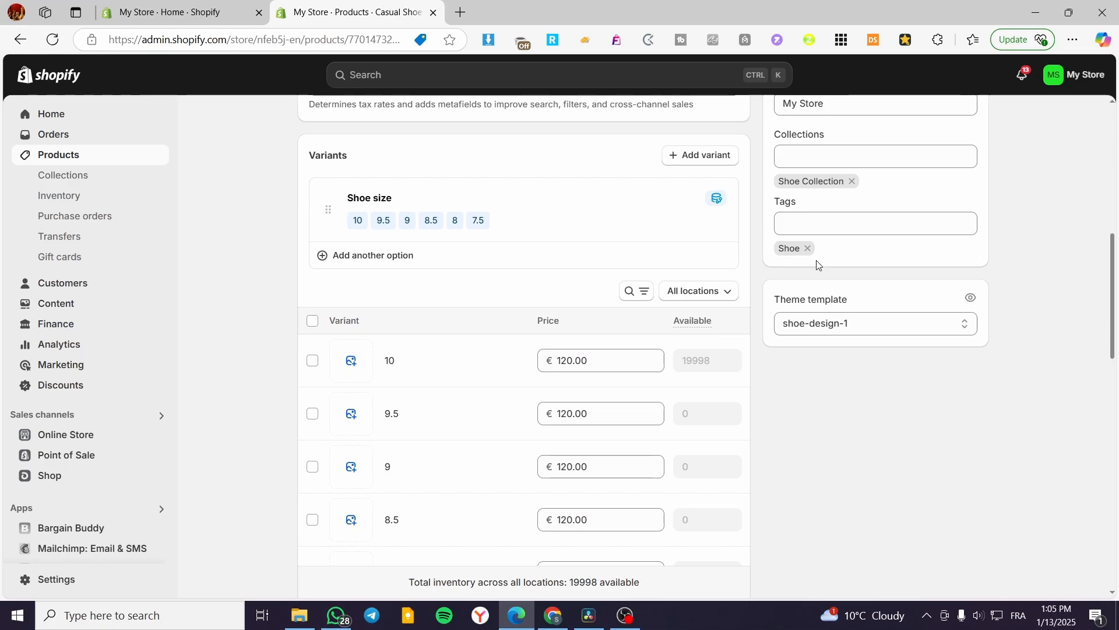
pyautogui.scroll(2, 477, 382)
pyautogui.scroll(-10, 449, 325)
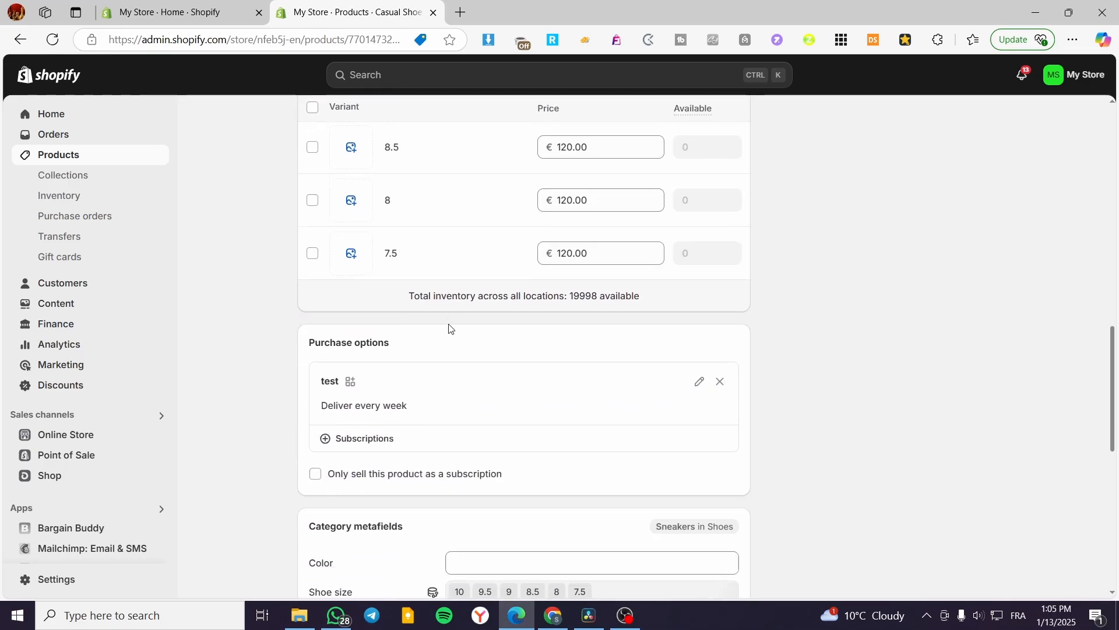
pyautogui.scroll(-8, 406, 366)
pyautogui.scroll(4, 403, 348)
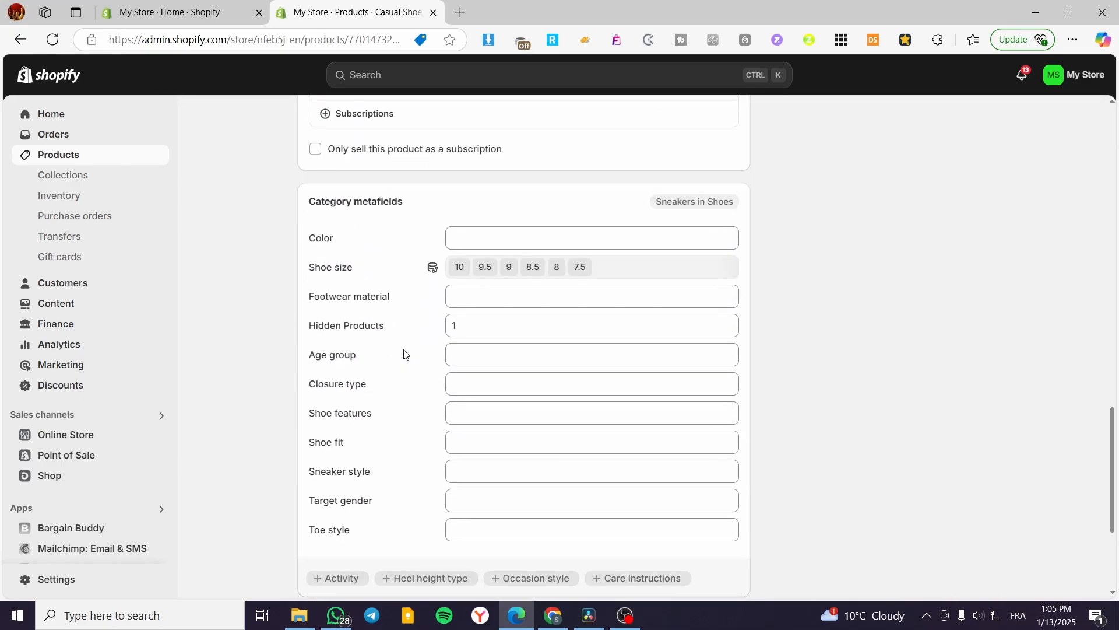
pyautogui.scroll(6, 408, 362)
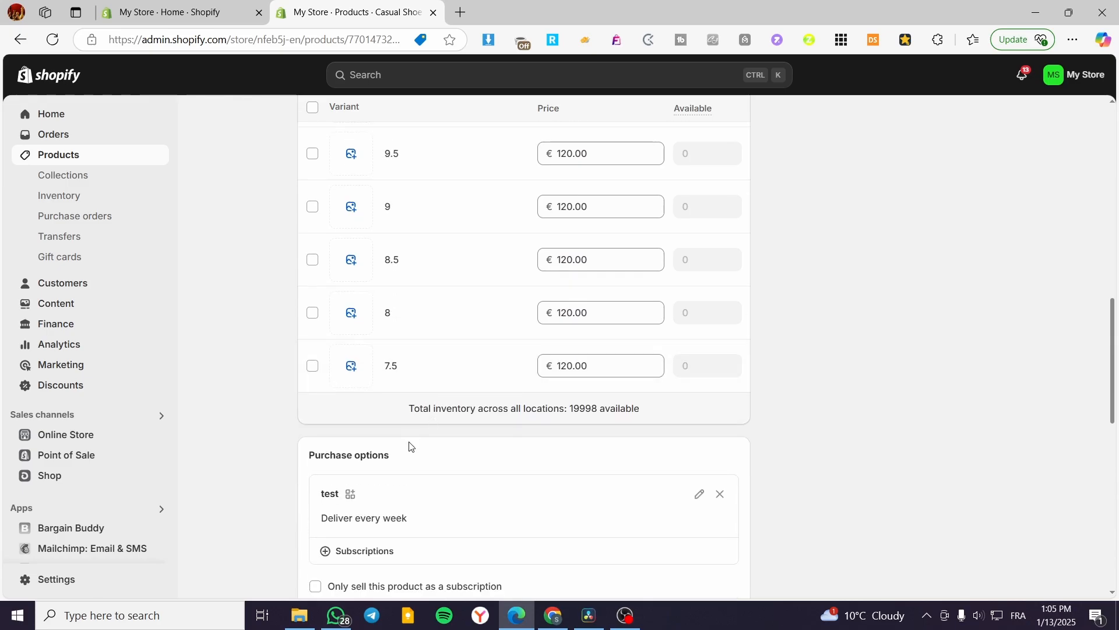
pyautogui.scroll(-1, 405, 479)
pyautogui.scroll(9, 406, 472)
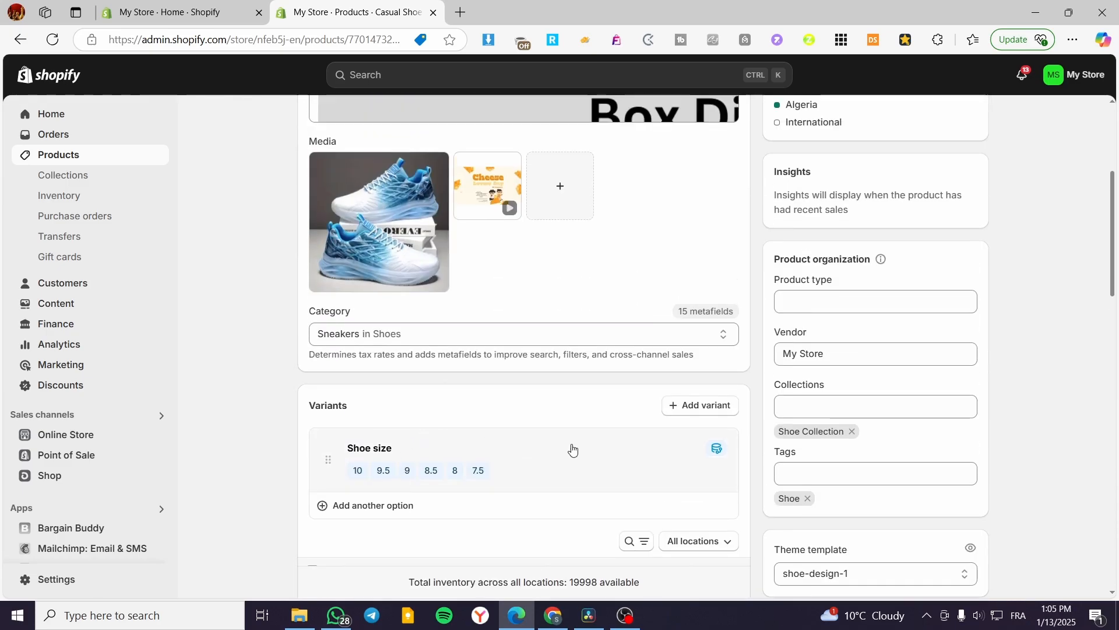
# Step: Look through the rest of the Casual Shoe's product page, including its search engine listing and product organization details
pyautogui.scroll(2, 569, 446)
pyautogui.scroll(-15, 542, 443)
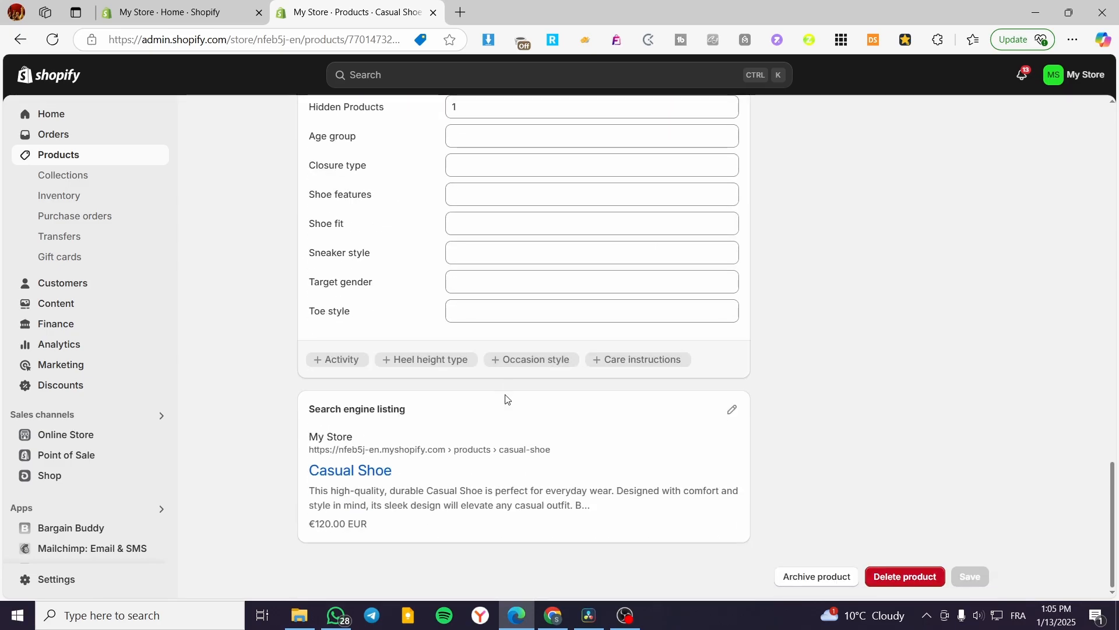
pyautogui.scroll(20, 818, 481)
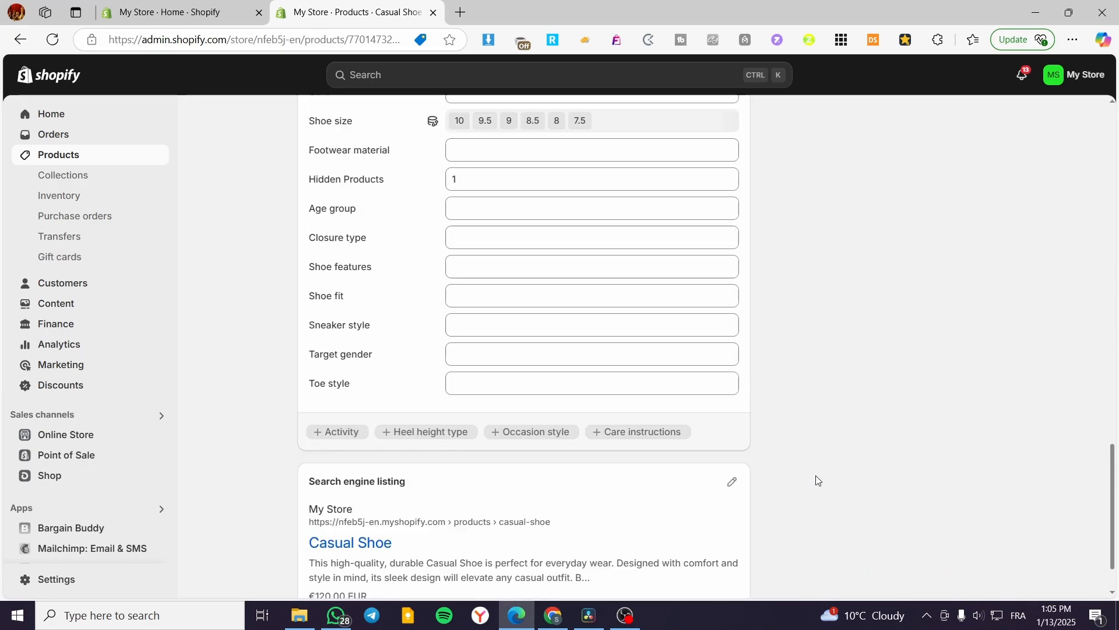
pyautogui.scroll(-4, 872, 413)
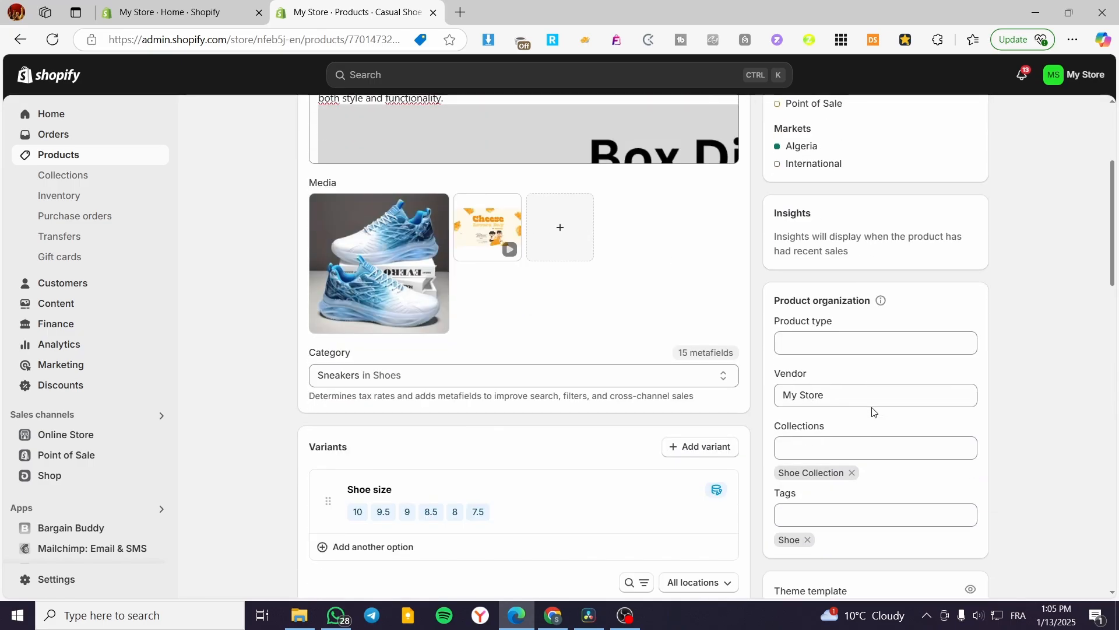
pyautogui.scroll(-4, 875, 412)
pyautogui.scroll(8, 844, 277)
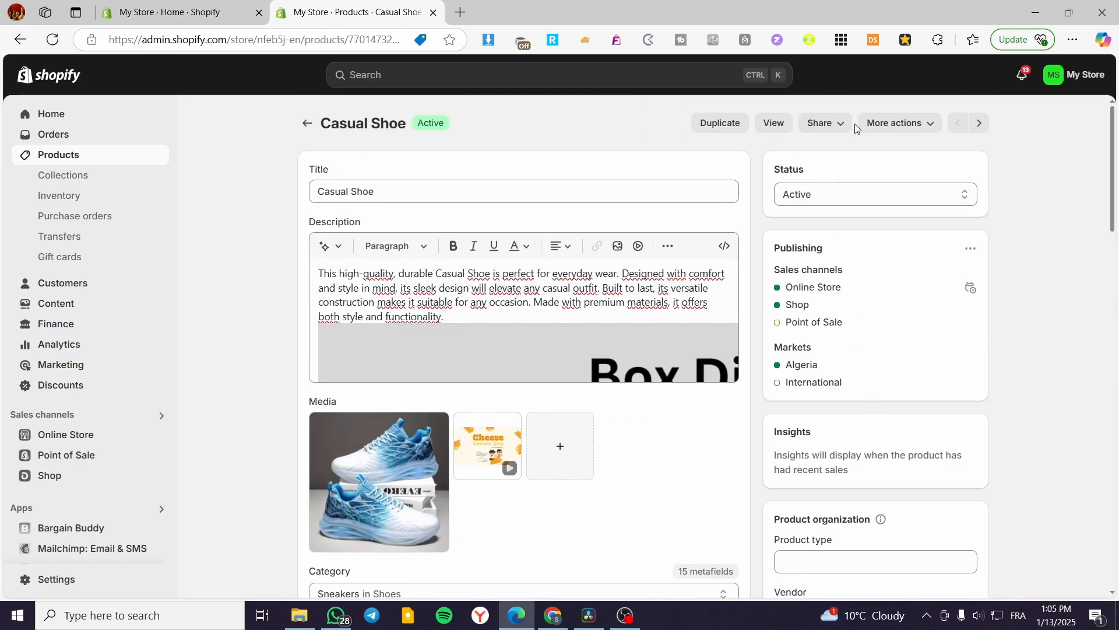
# Step: Start adding a new product and go through its form to the pricing, inventory and shipping settings
pyautogui.click(51, 155)
pyautogui.click(1064, 123)
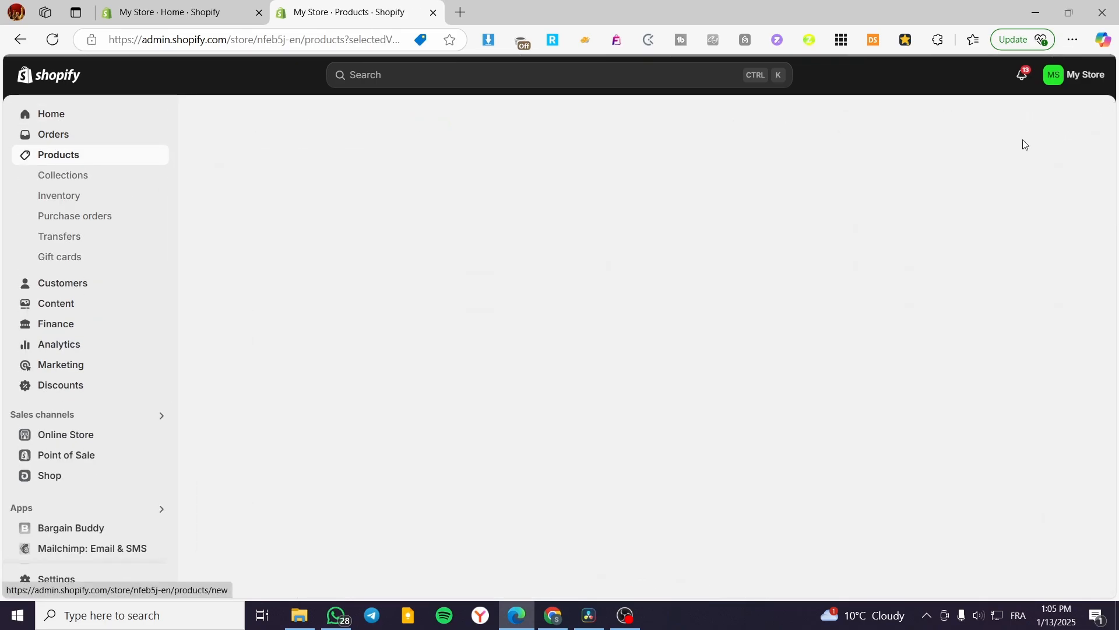
pyautogui.scroll(-9, 432, 383)
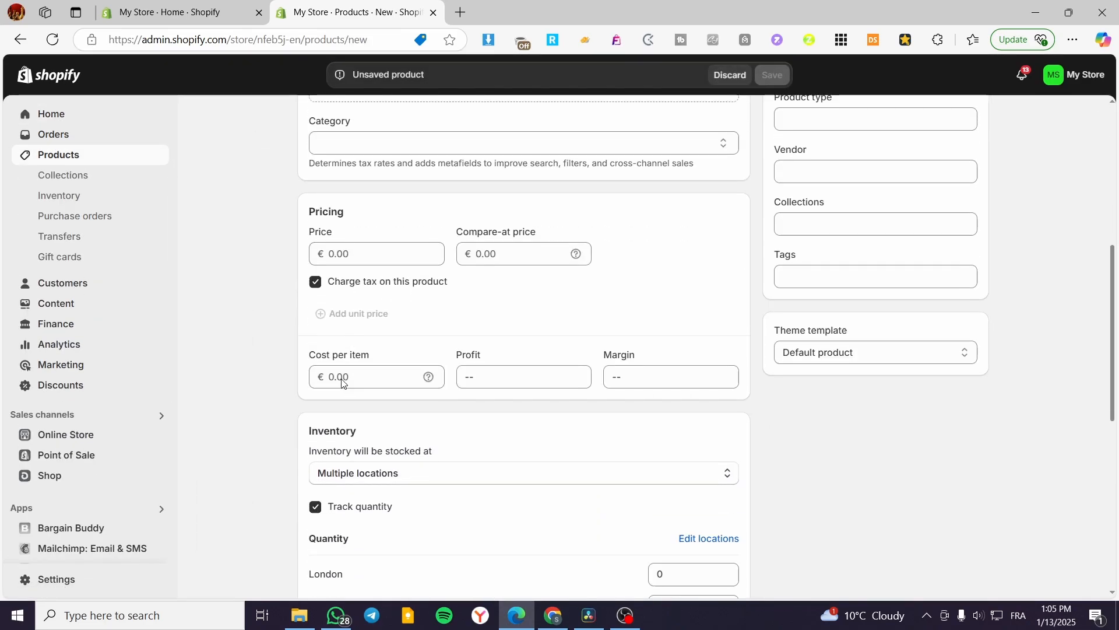
pyautogui.scroll(-4, 332, 339)
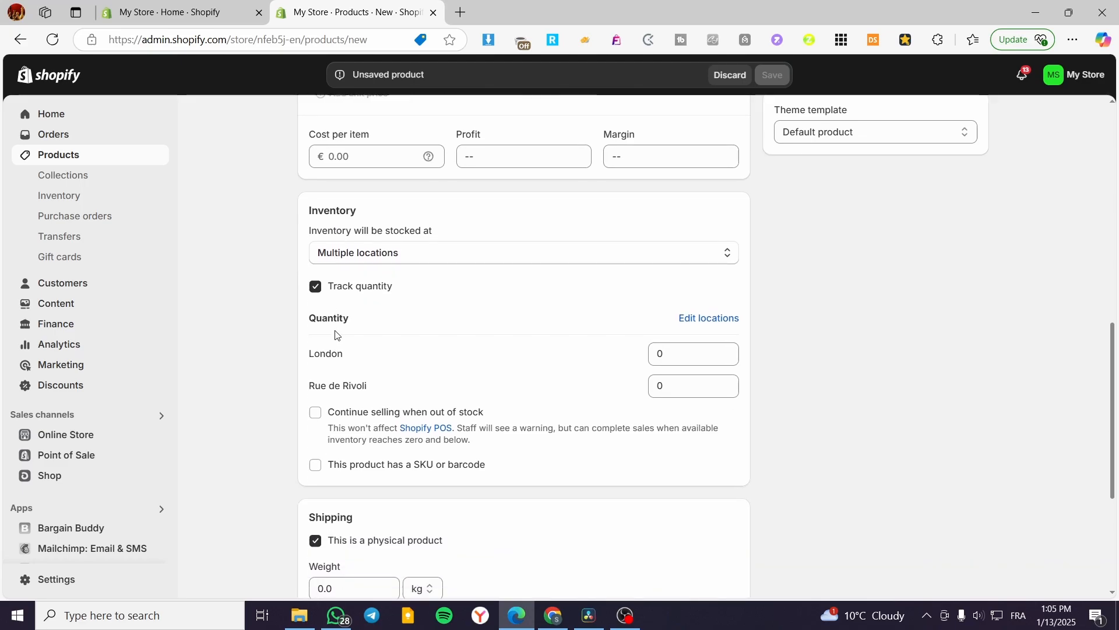
# Step: Try to save the untitled new product with a shipping weight of 1,000 g, and discard it
pyautogui.click(326, 477)
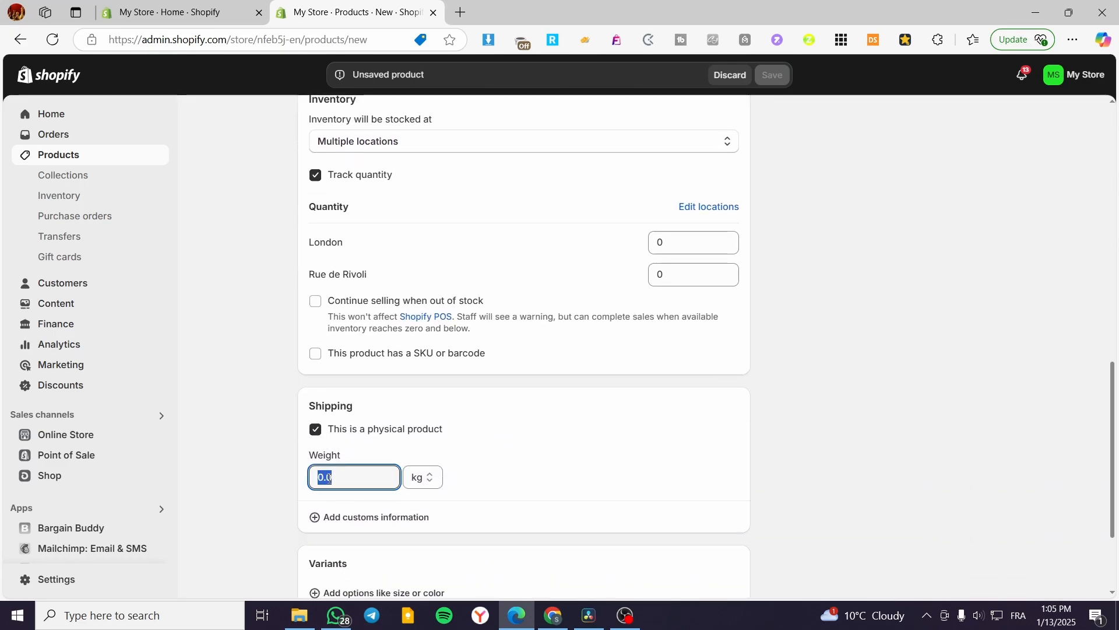
pyautogui.click(425, 485)
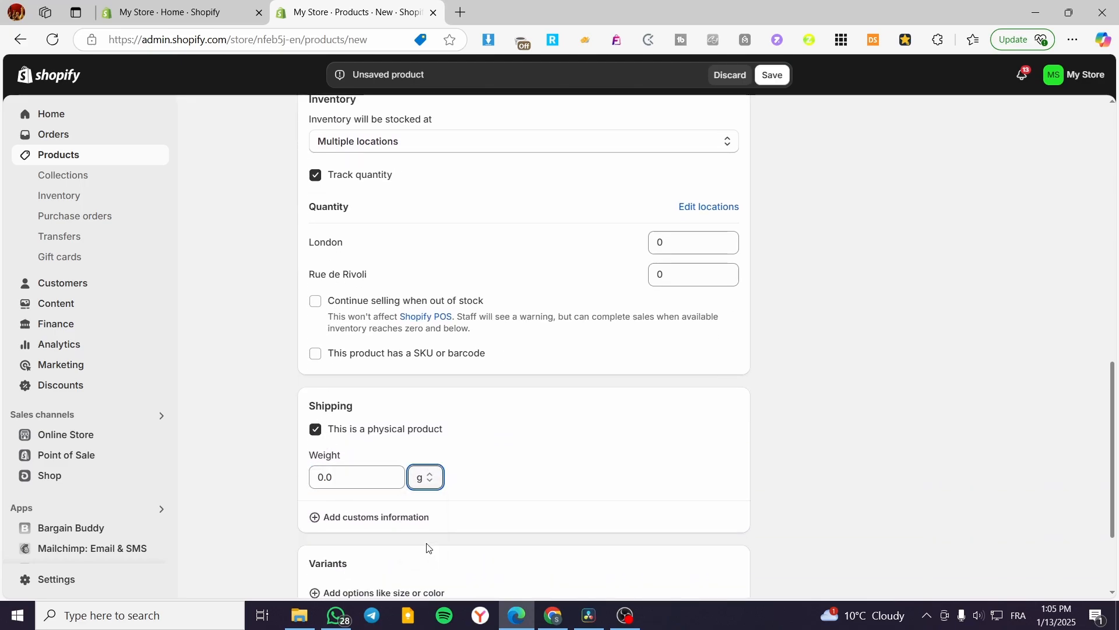
pyautogui.click(334, 475)
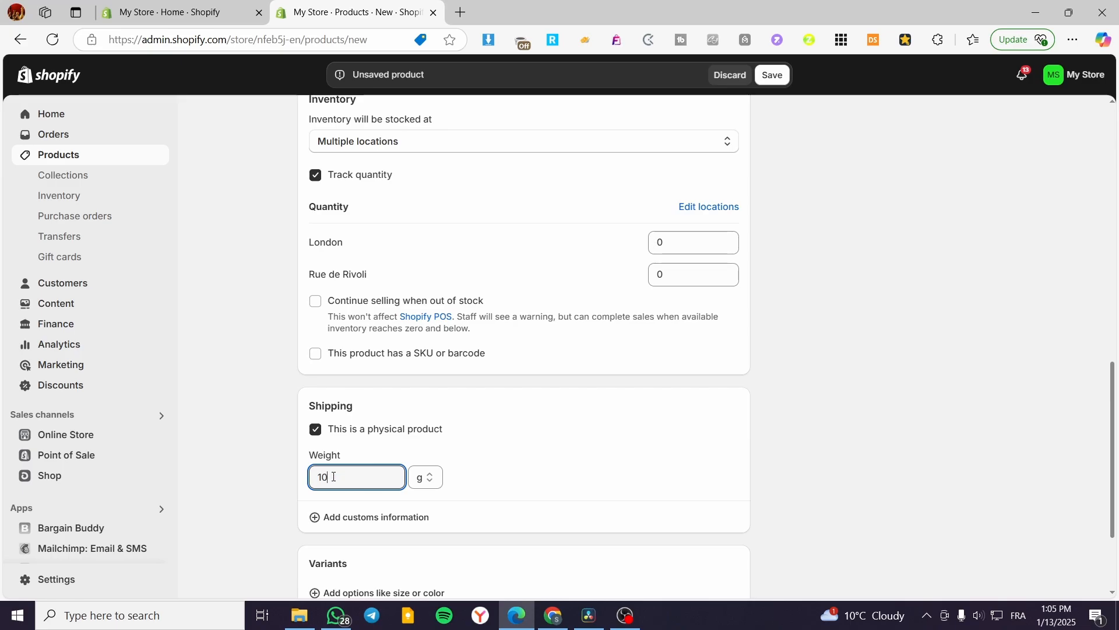
pyautogui.click(606, 470)
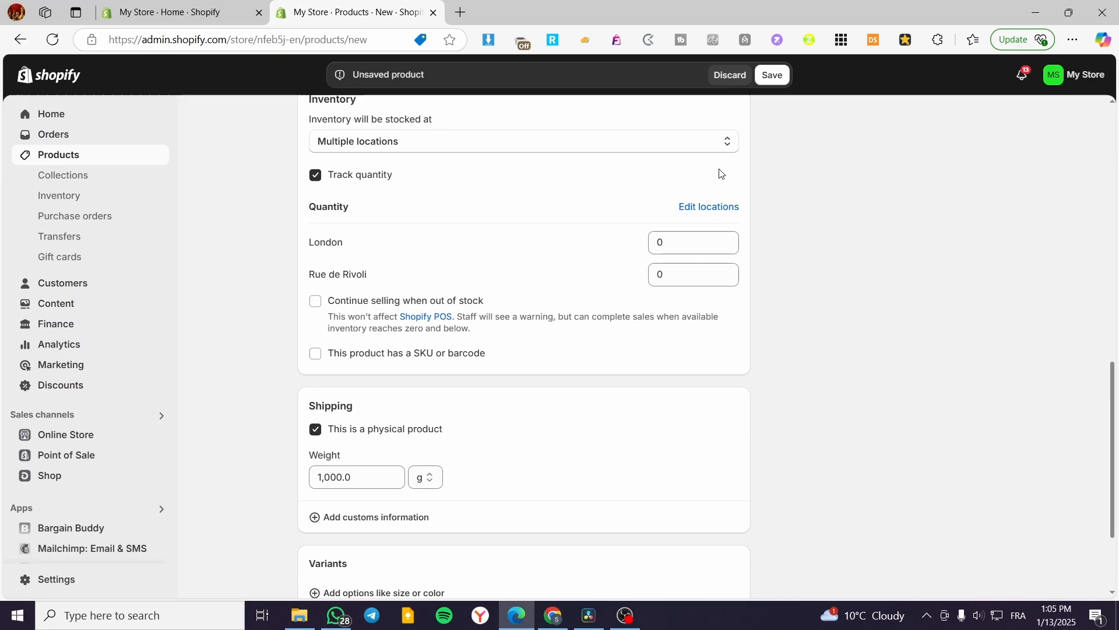
pyautogui.click(772, 74)
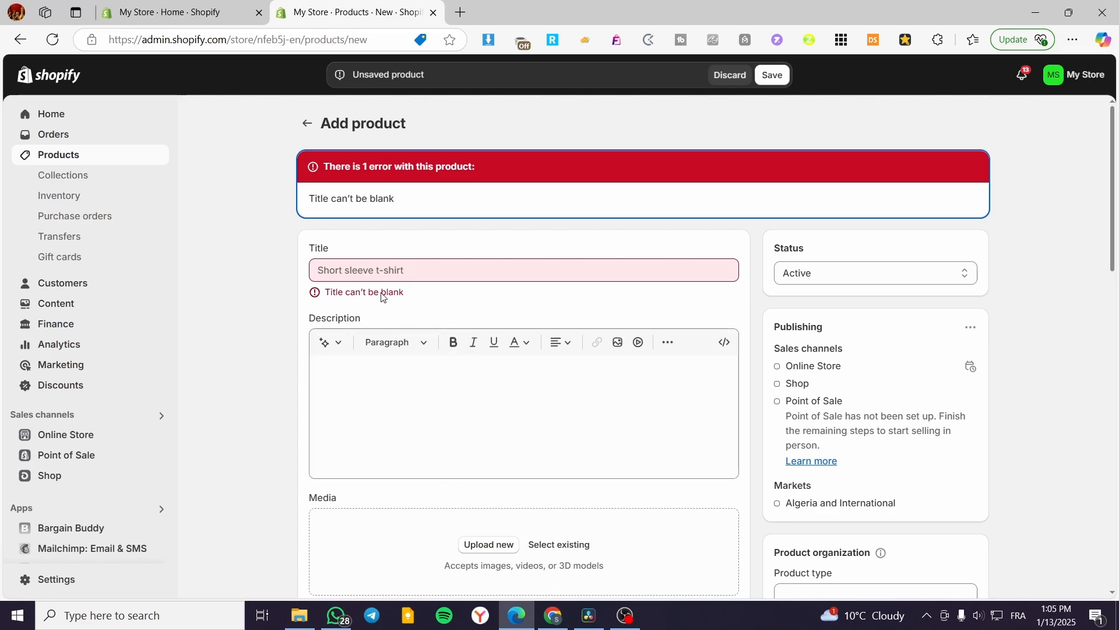
pyautogui.click(734, 74)
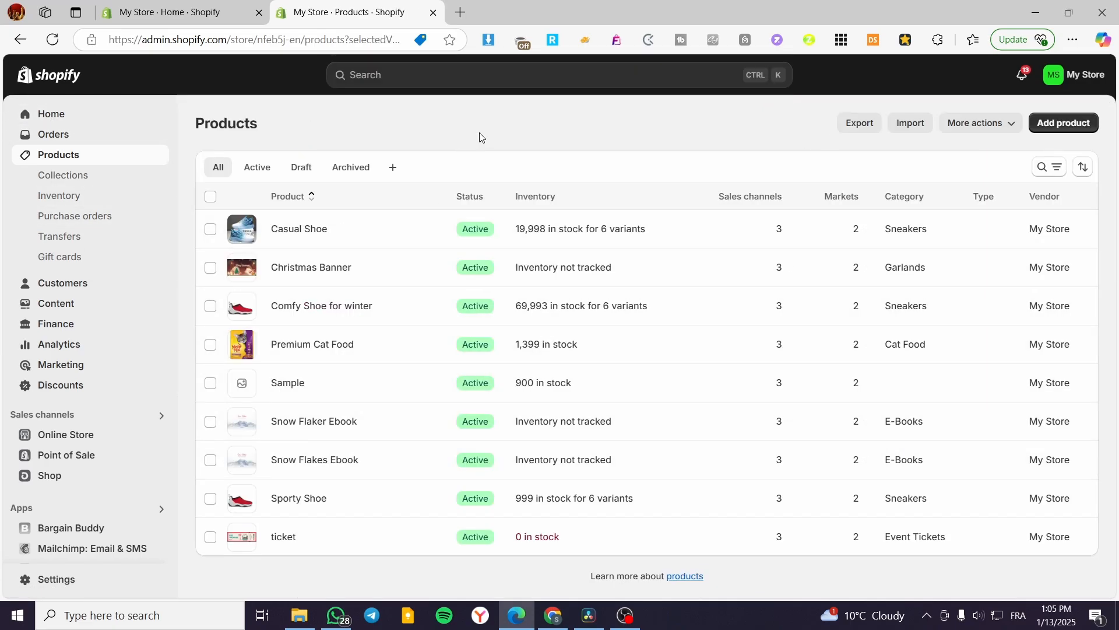